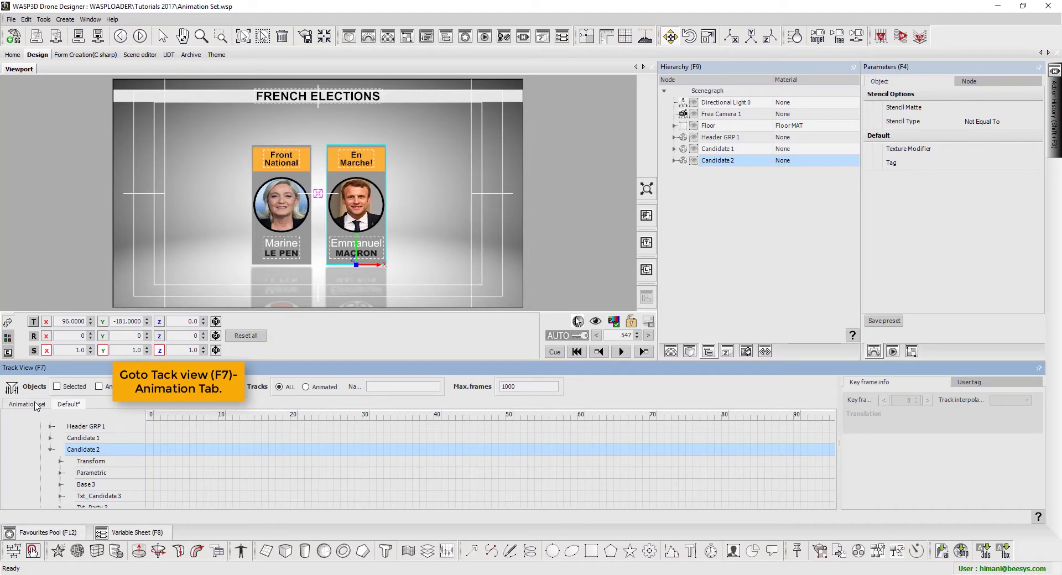
Switch the track view to the animation set and expand its tree down to the Default entry
click(34, 404)
click(74, 429)
double_click(75, 429)
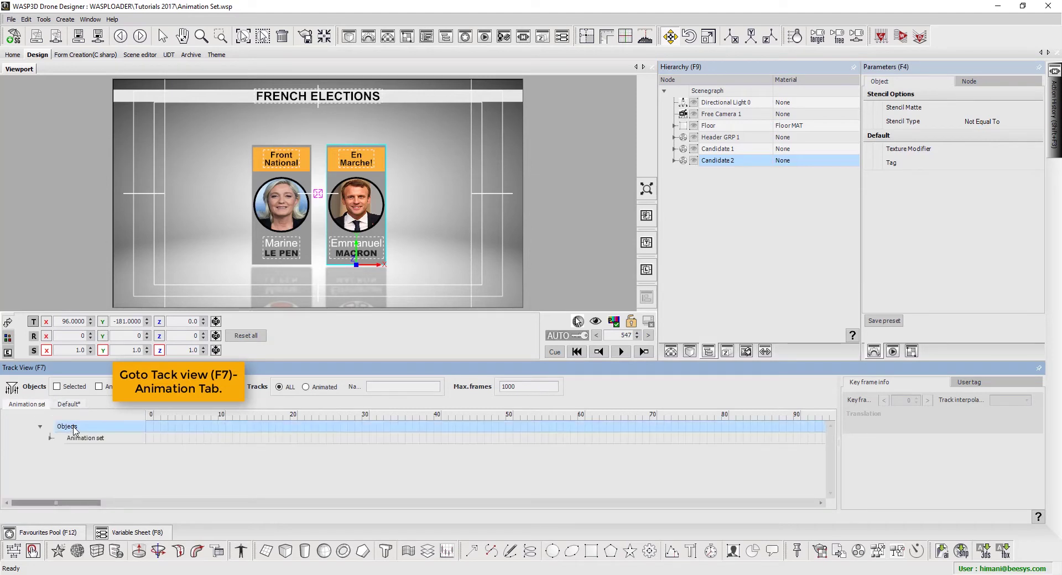
double_click(83, 438)
click(85, 450)
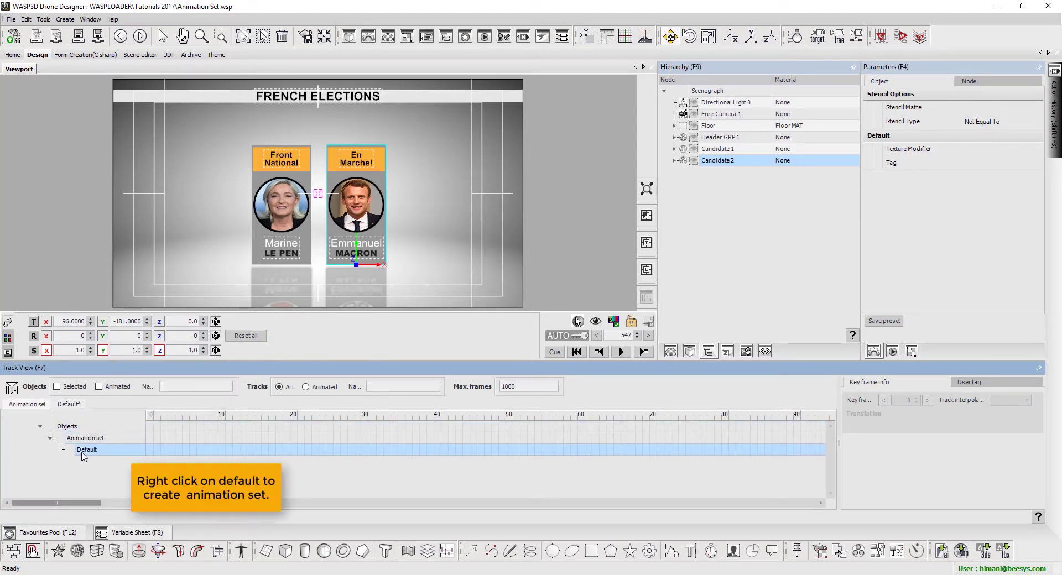
Create an animation track named Scale_IN under Default, with type FLOAT3 and Absolute enabled
right_click(96, 451)
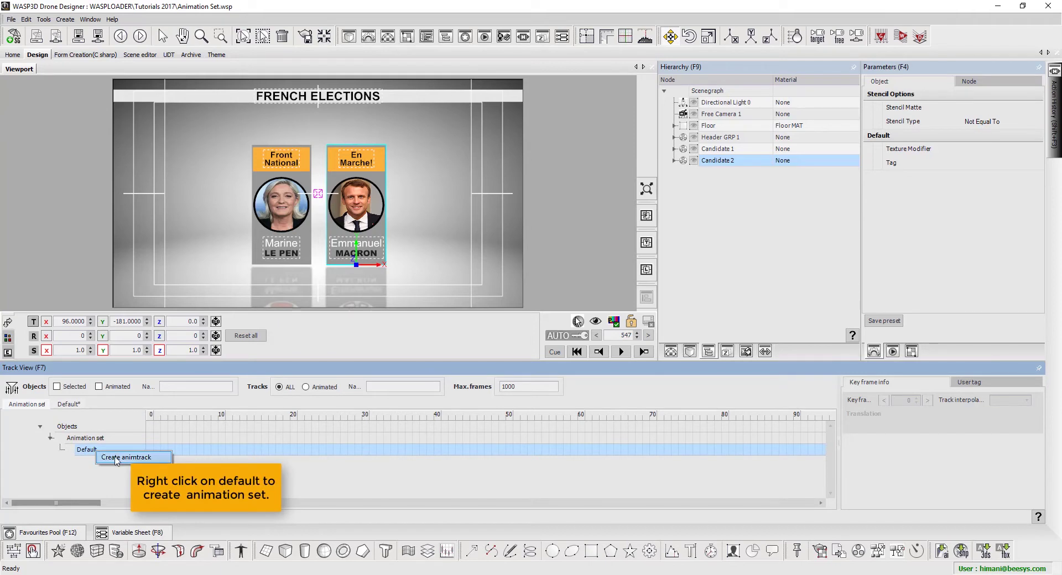
click(155, 461)
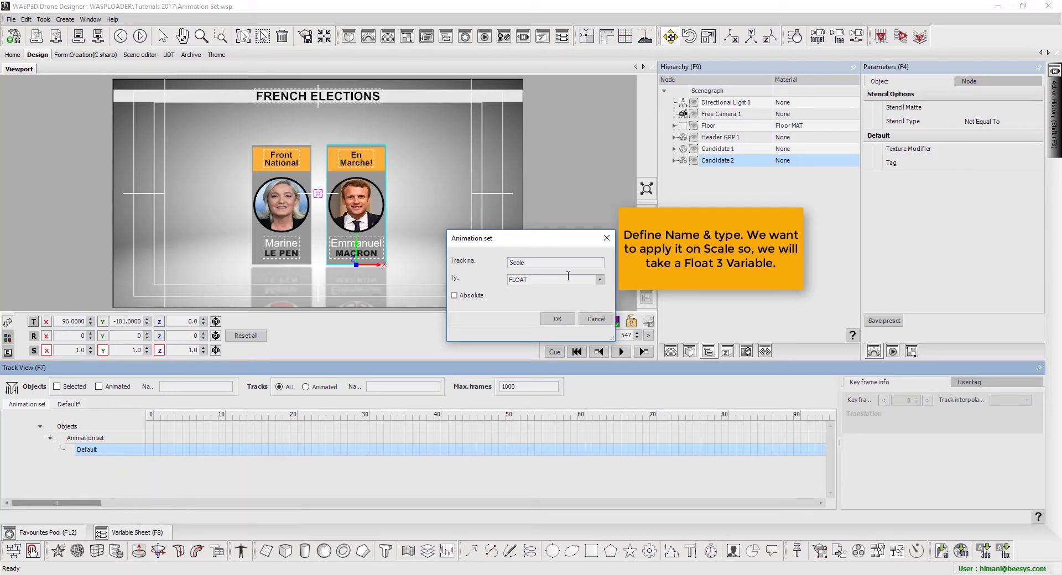
text(Scale_IN)
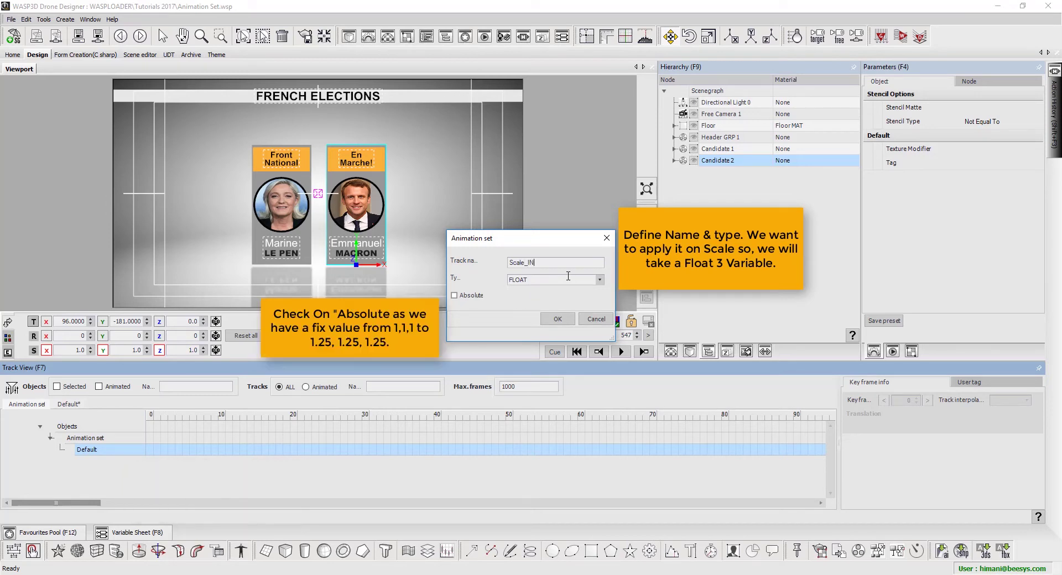
key(Tab)
click(599, 279)
click(581, 304)
click(467, 297)
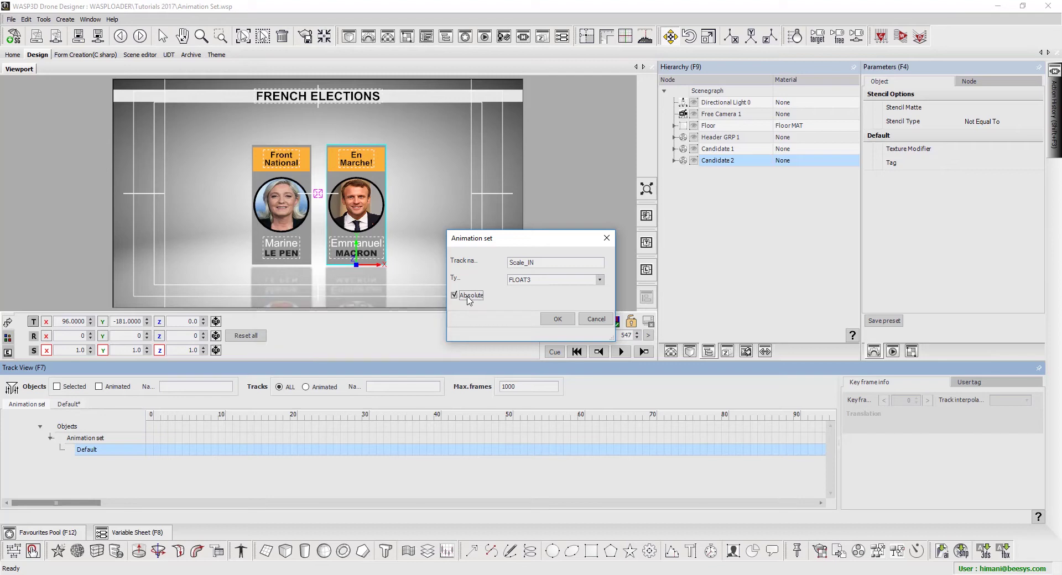
click(558, 319)
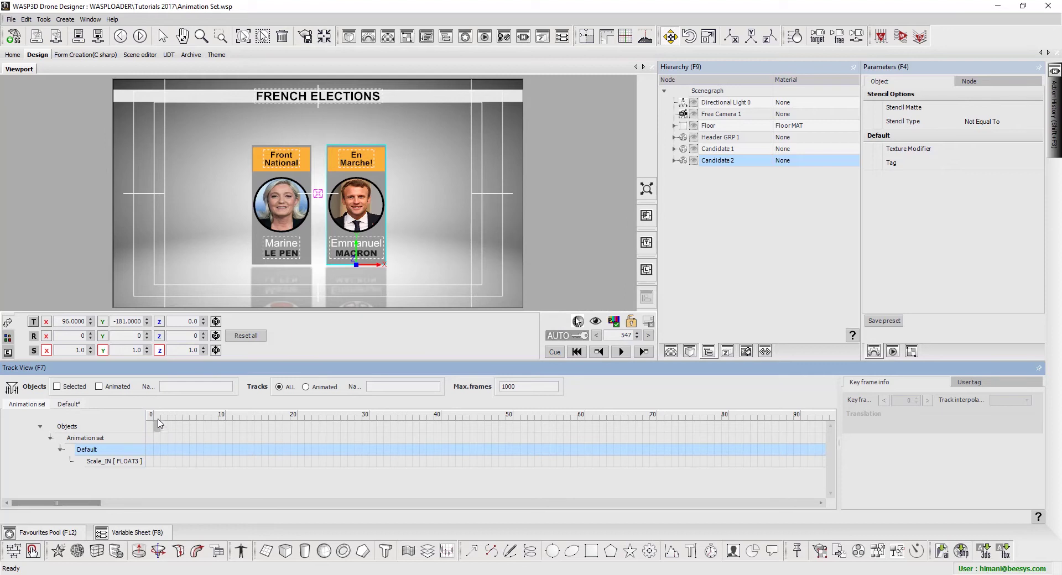
Add a key at frame 10 of the Scale_IN track with X, Y and Z set to 1
drag(158, 425, 225, 429)
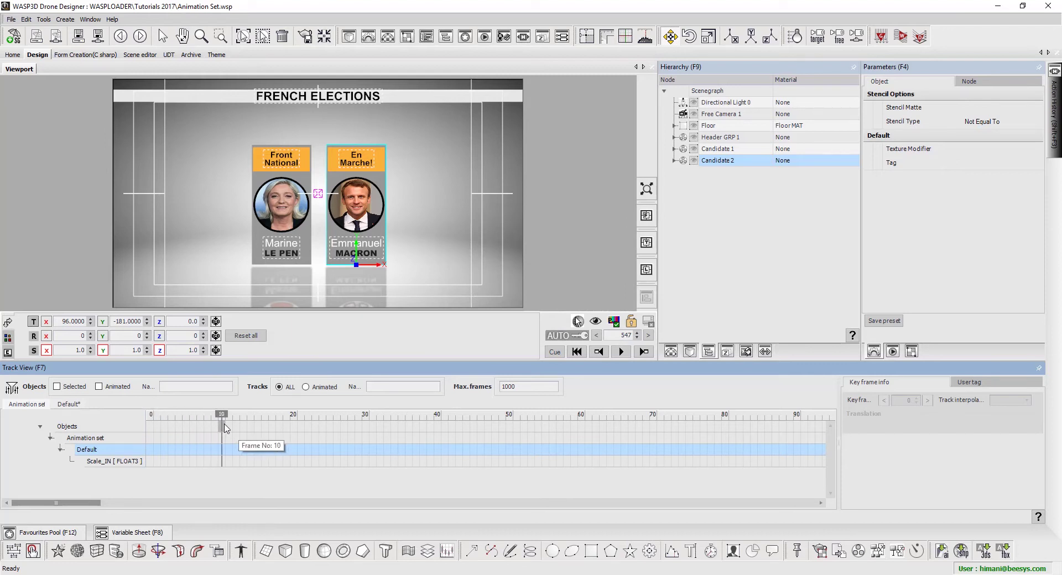
right_click(224, 463)
mouse_move(244, 485)
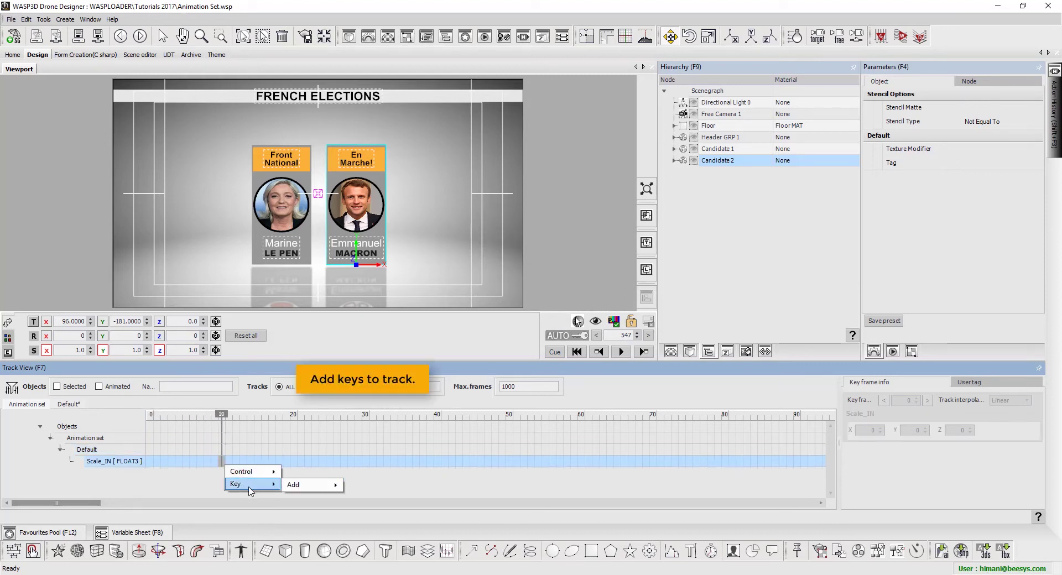
click(302, 485)
double_click(440, 450)
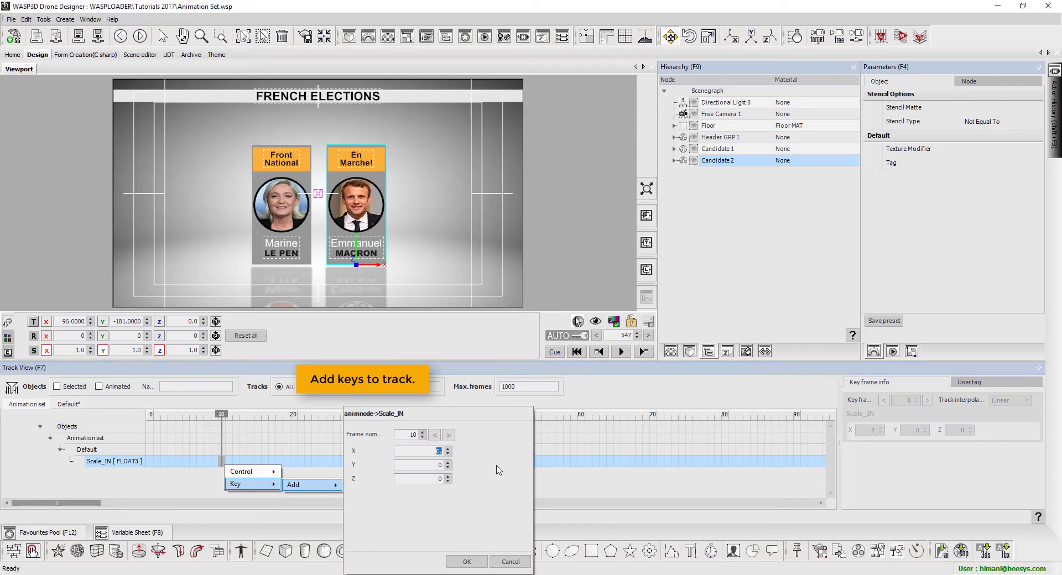
text(1.)
double_click(441, 465)
text(1)
double_click(440, 479)
text(1)
click(463, 562)
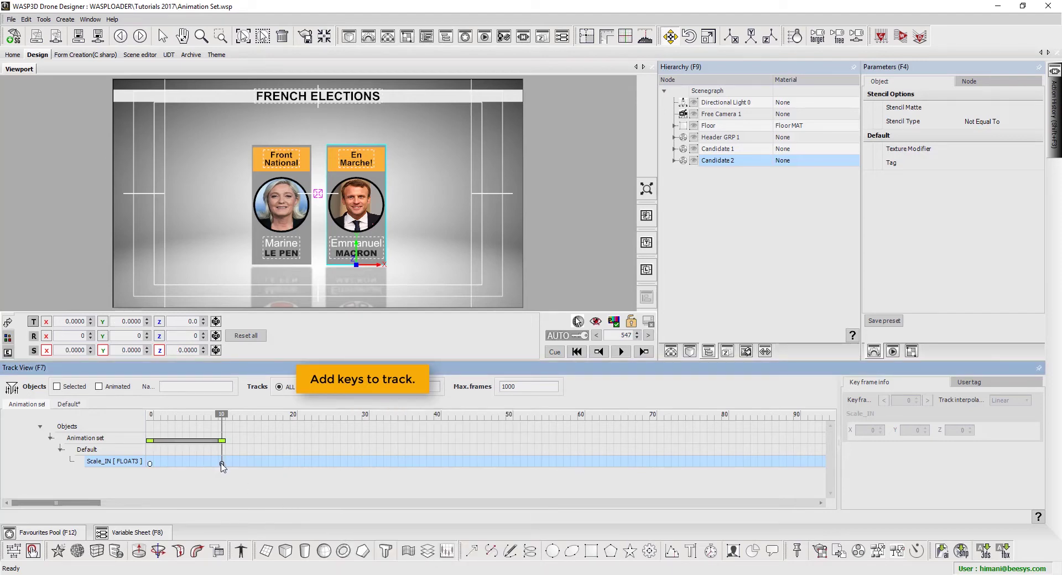
Set the X, Y and Z values of the Scale_IN key at frame 10 to 1.4
click(222, 464)
double_click(864, 430)
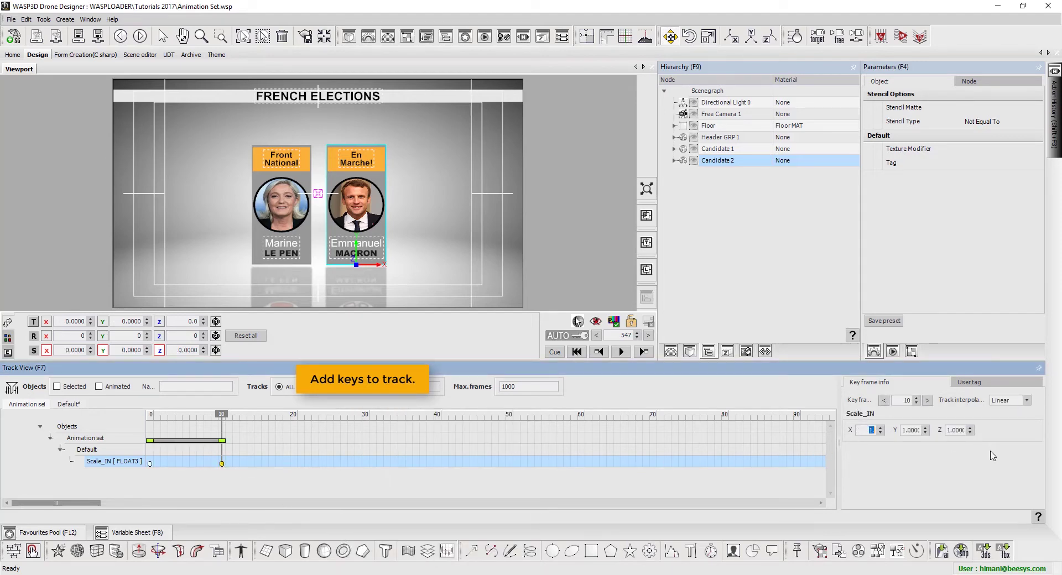
text(1.4)
double_click(910, 431)
text(4.4)
double_click(955, 431)
text(.4)
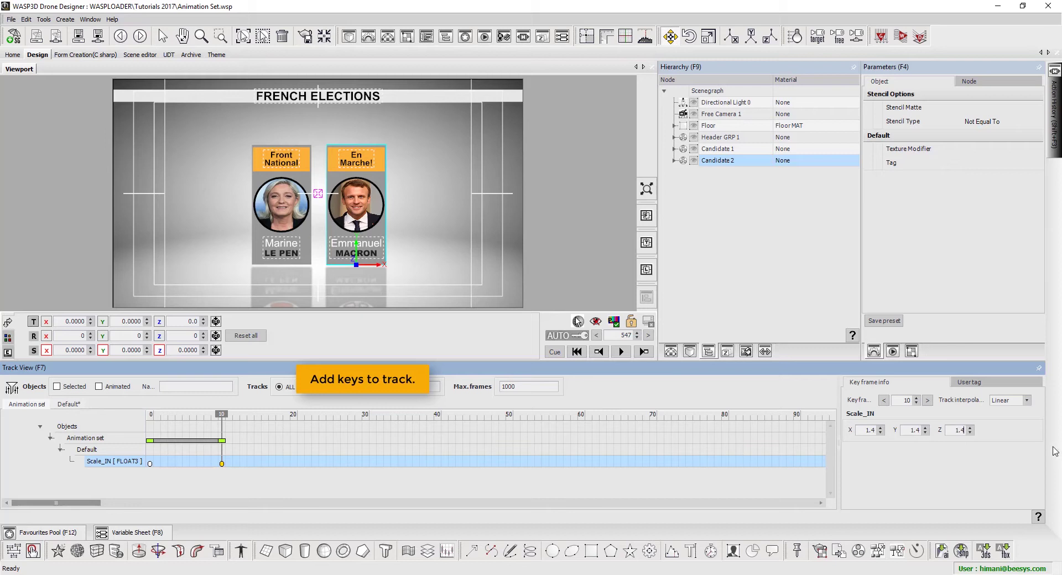
Start a new control at frame 10 of the Scale_IN track and set its direction to Forward
right_click(222, 462)
mouse_move(244, 465)
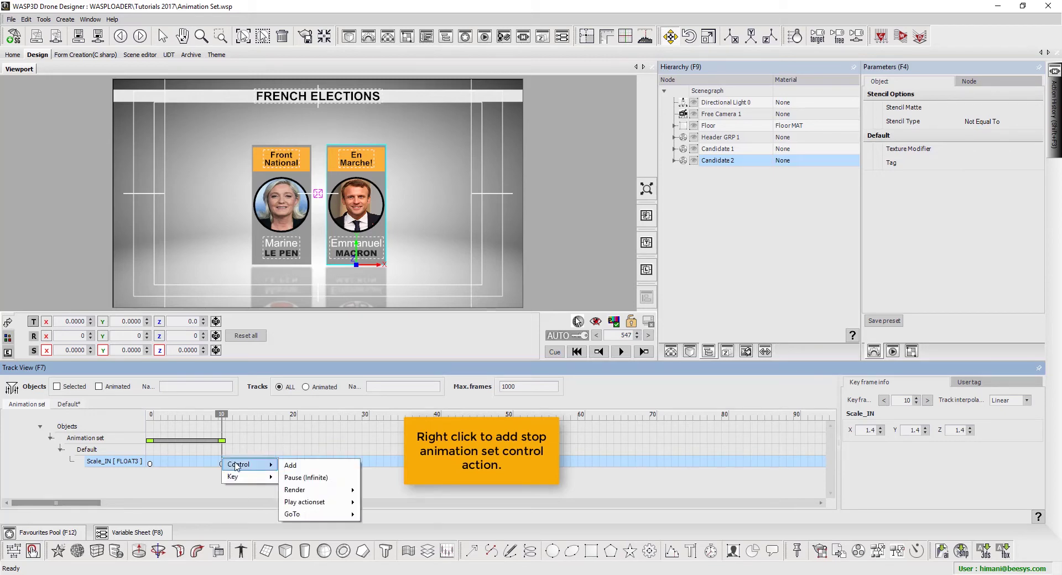
click(312, 467)
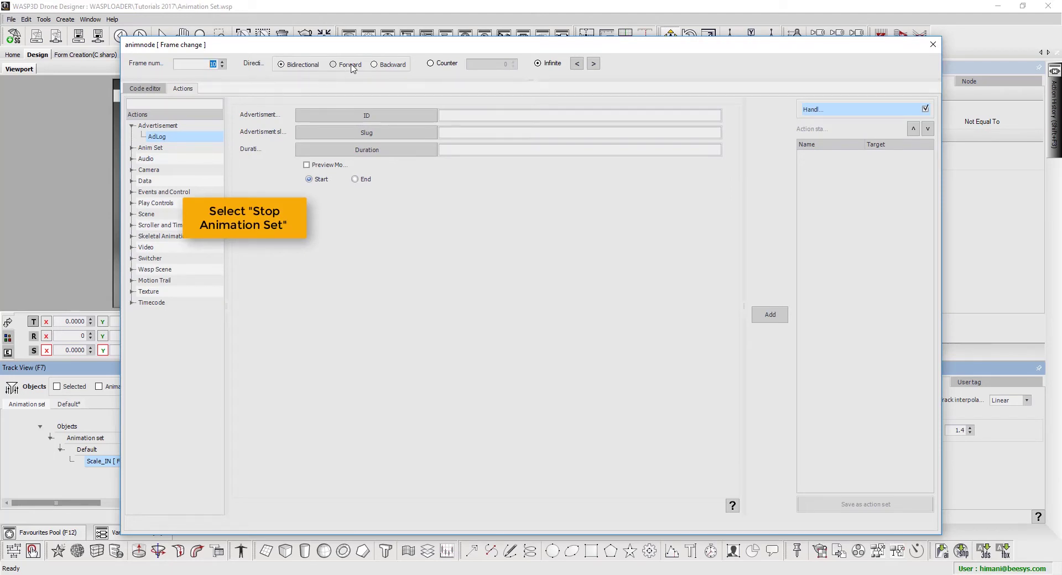
click(350, 64)
Add a Stop AnimSet action to the frame 10 control, using the Scale_IN animation set with retain transform enabled
click(144, 105)
text(sto)
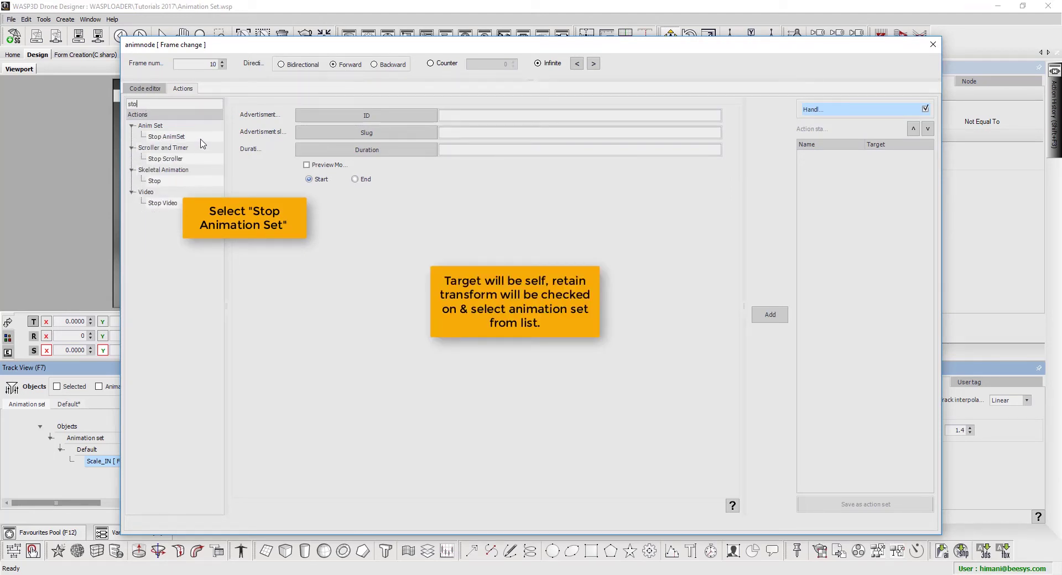
click(202, 138)
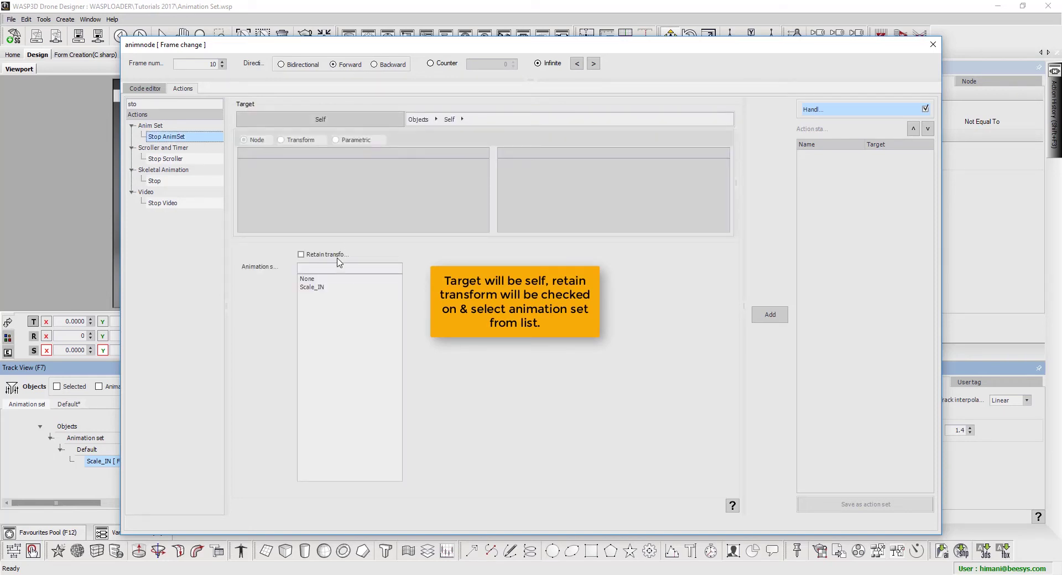
click(313, 288)
click(341, 255)
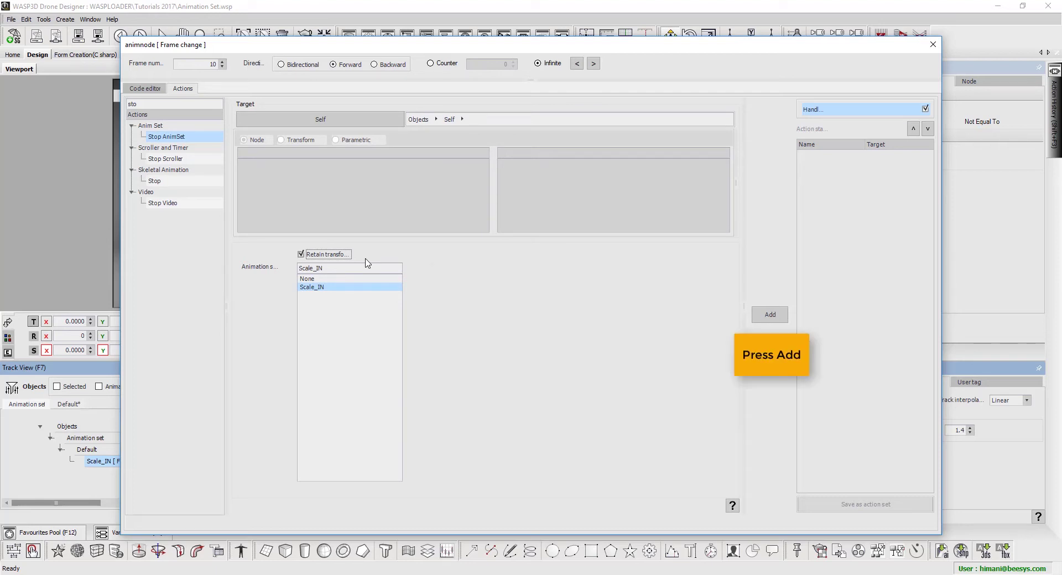
click(770, 314)
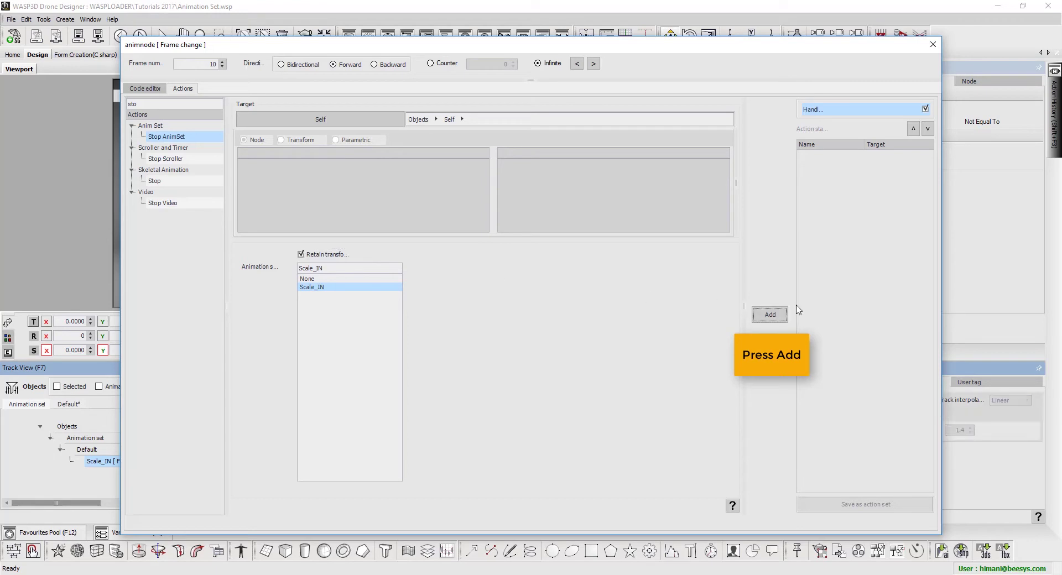
click(933, 44)
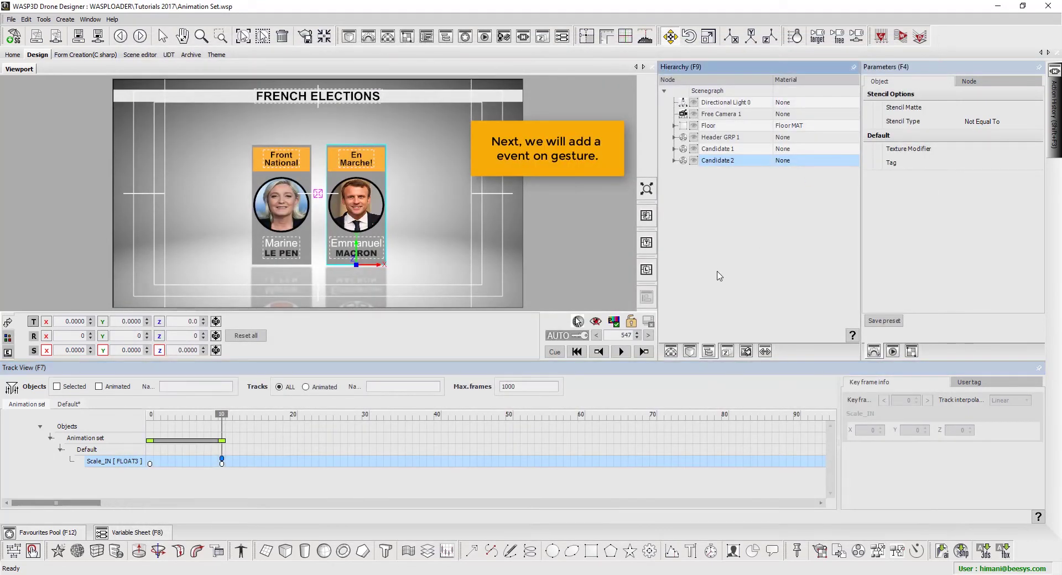
Open the On Gesture event of the Candidate 1 group and choose the Tap gesture
click(726, 153)
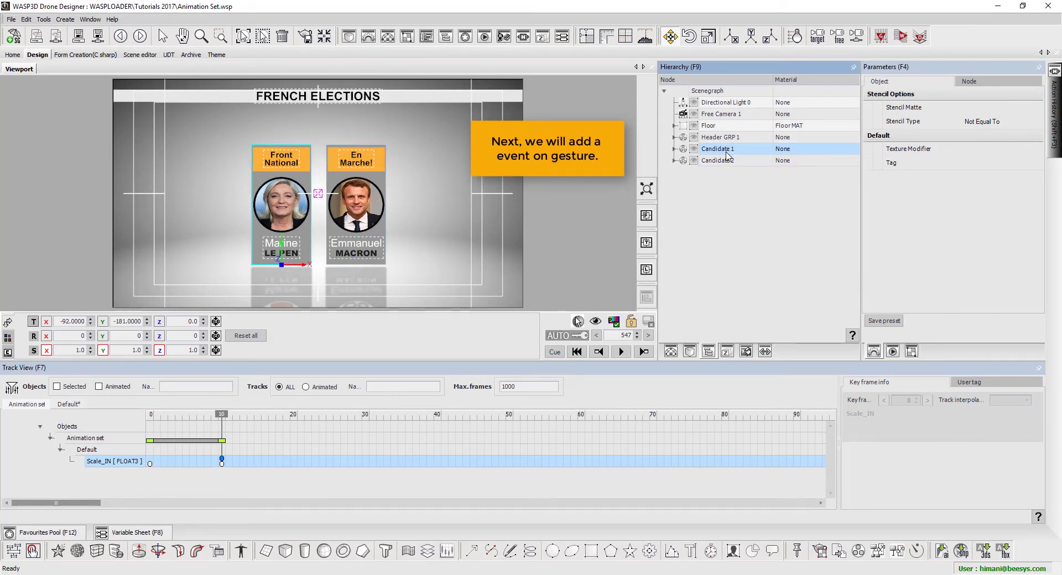
right_click(726, 153)
mouse_move(764, 247)
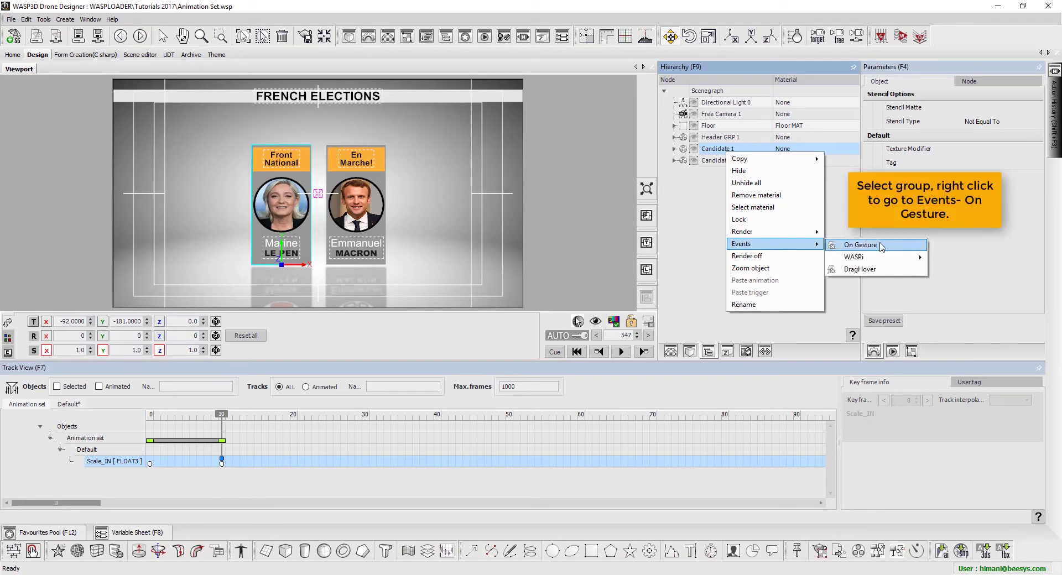
click(861, 245)
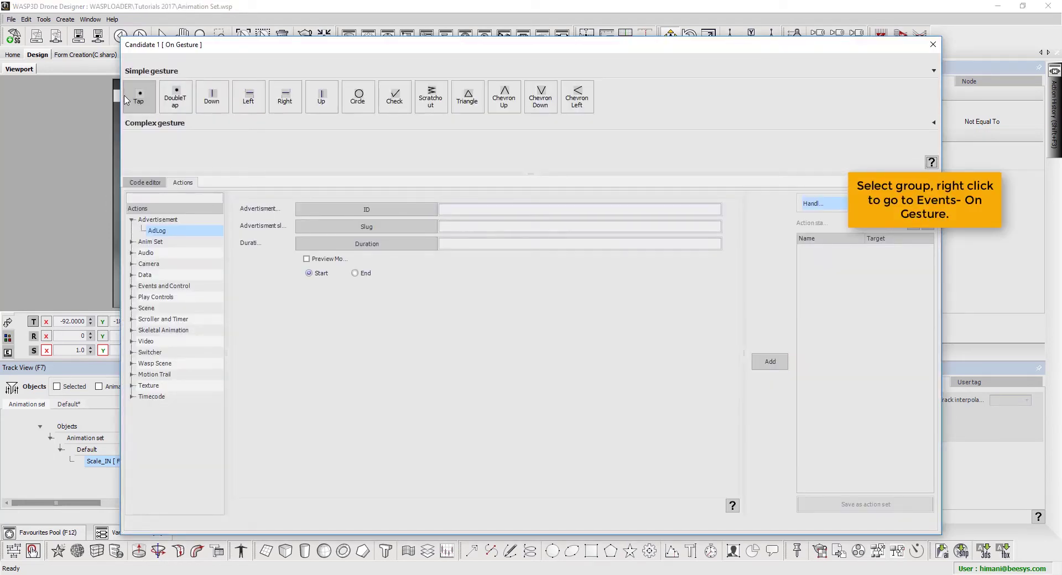
click(128, 99)
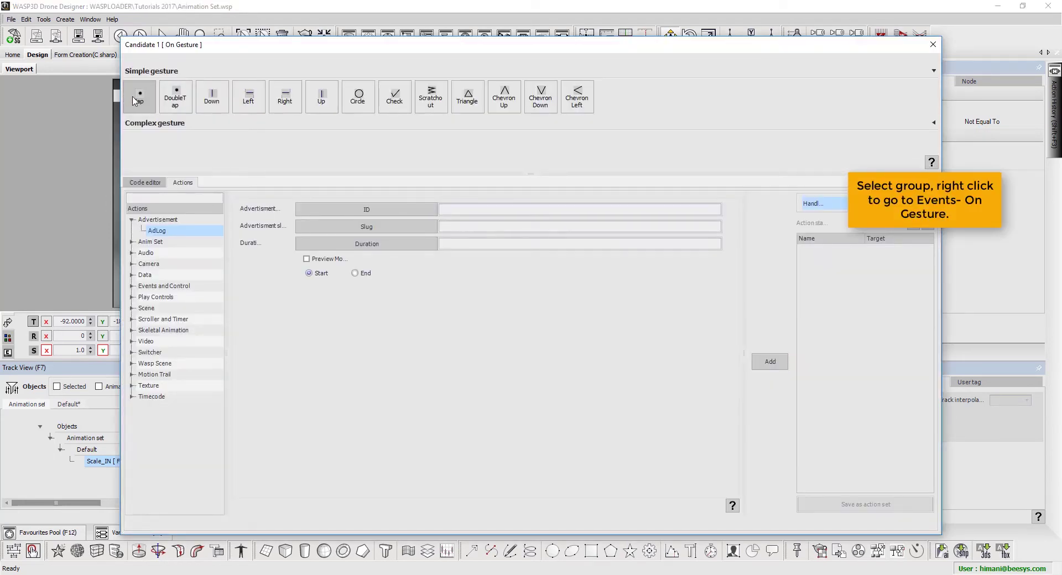
Add a Play AnimSet action to the Tap gesture, targeting the group's own Scale transform with the Scale_IN animation set
click(145, 199)
text(pla)
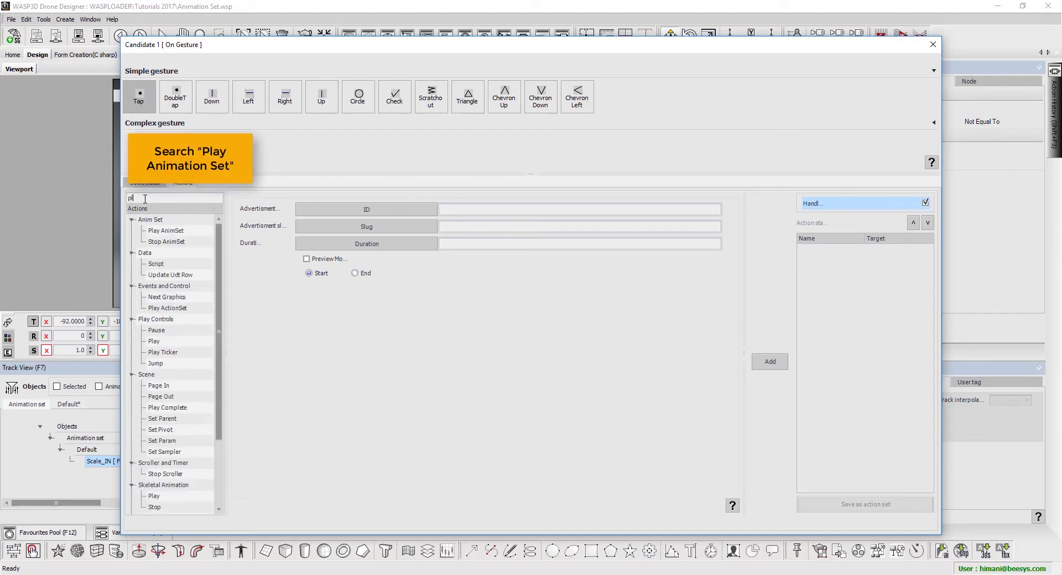
click(166, 230)
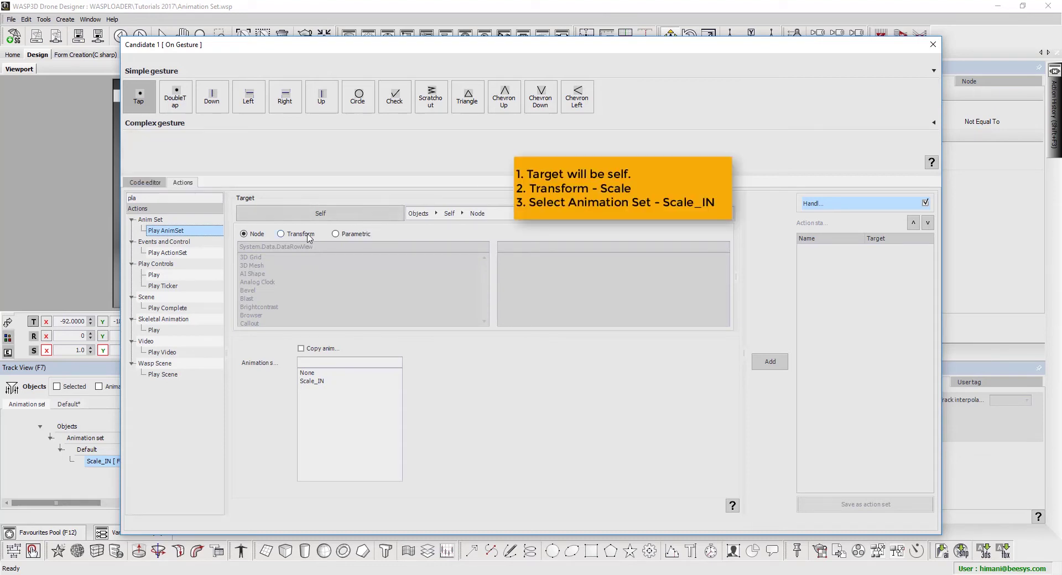
click(307, 234)
click(514, 267)
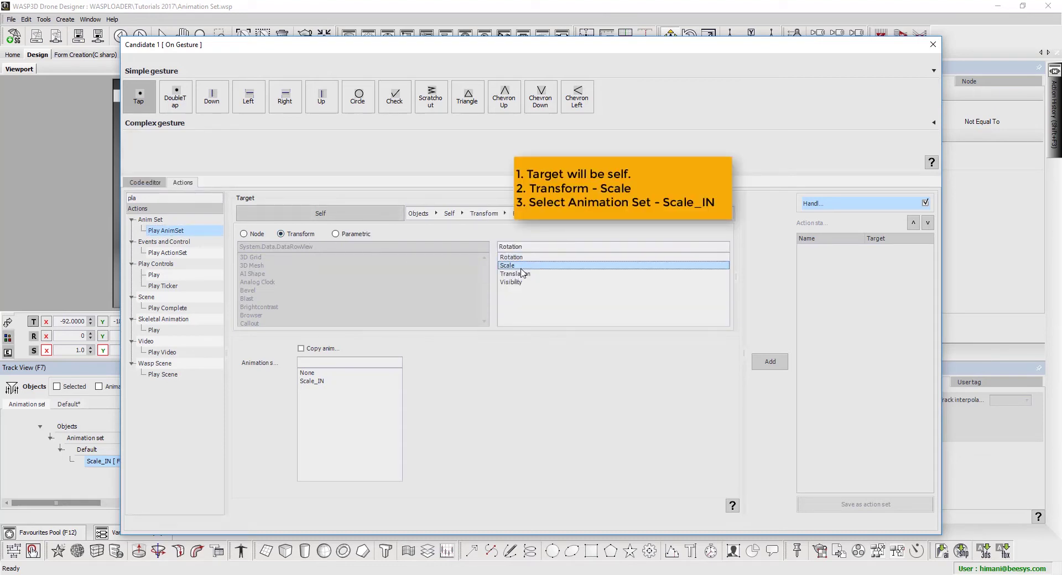
click(335, 383)
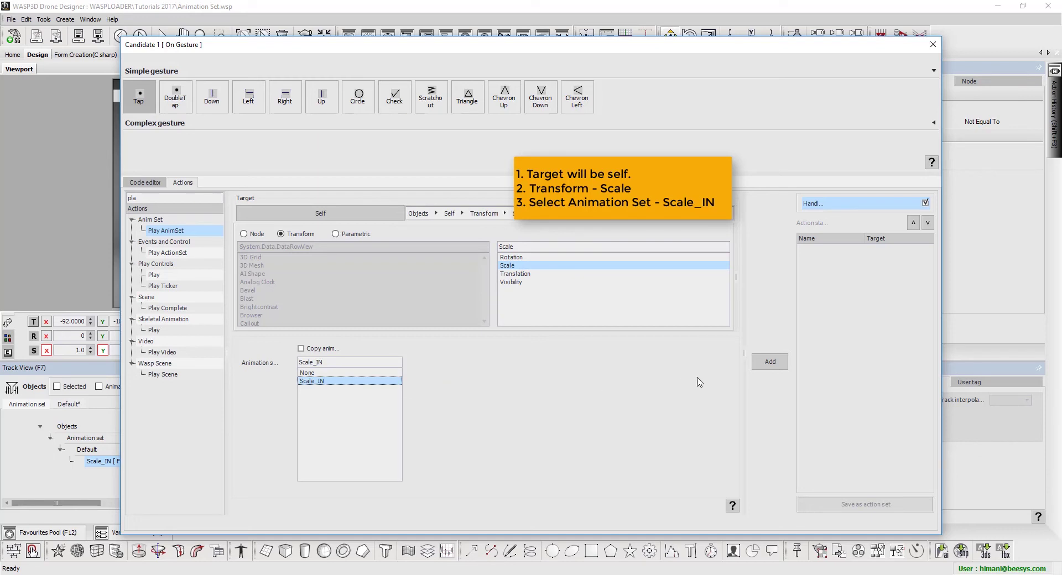
click(769, 362)
click(832, 250)
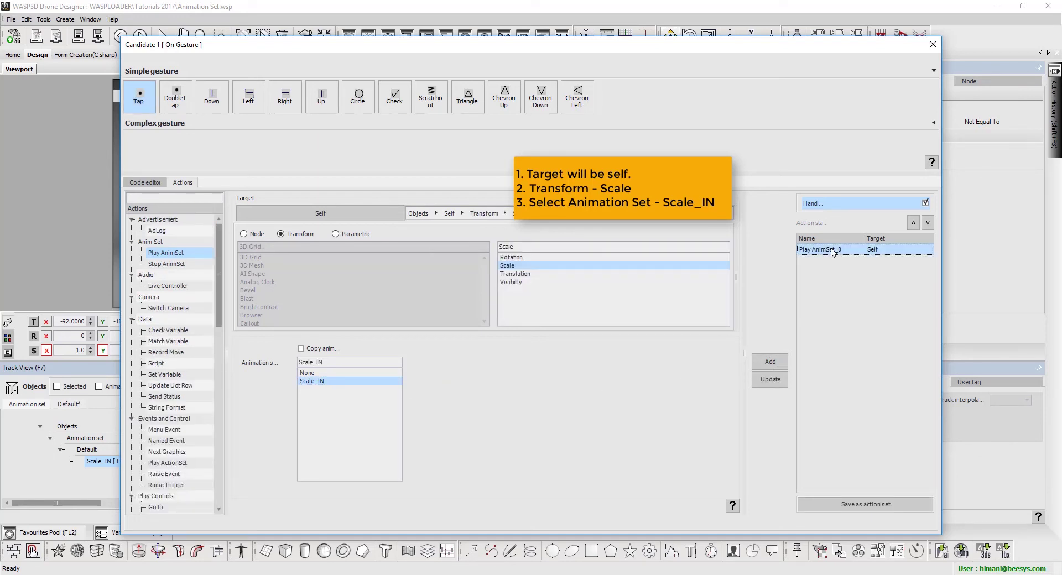
click(933, 44)
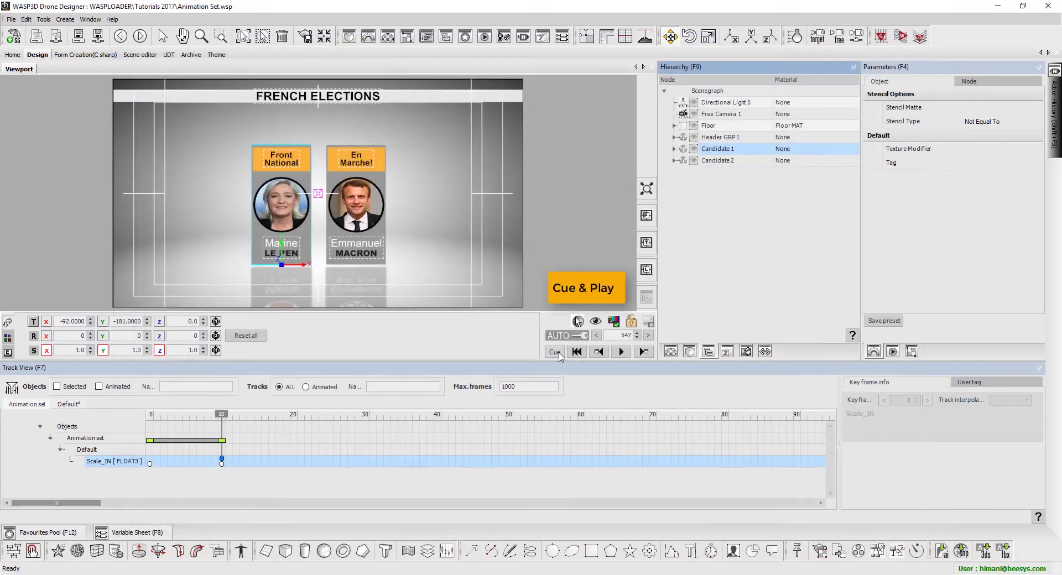
Cue and play the scene, and test the tap gesture on the Candidate 1 group in the viewport
click(555, 351)
click(620, 353)
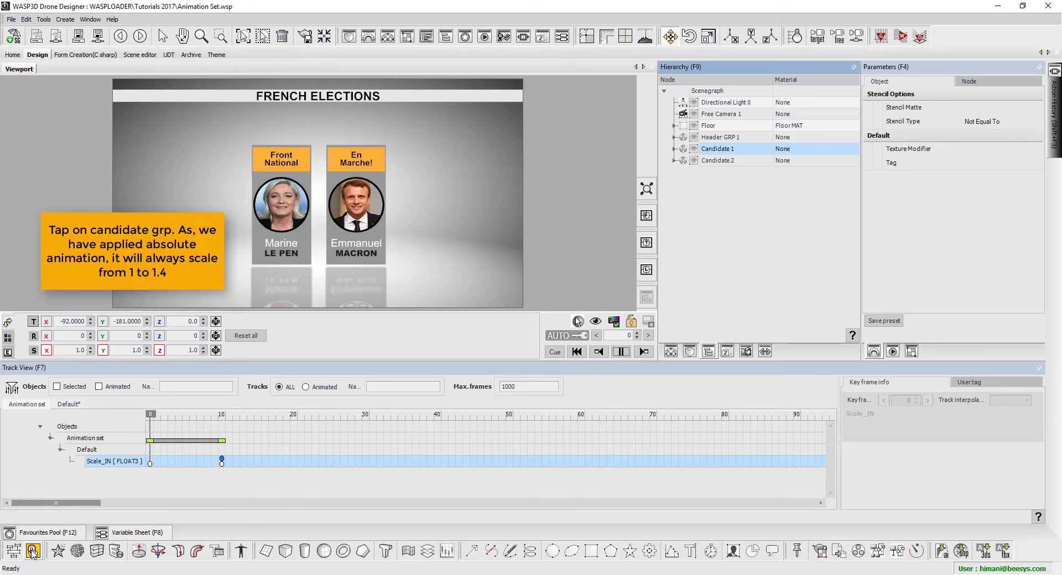
click(265, 238)
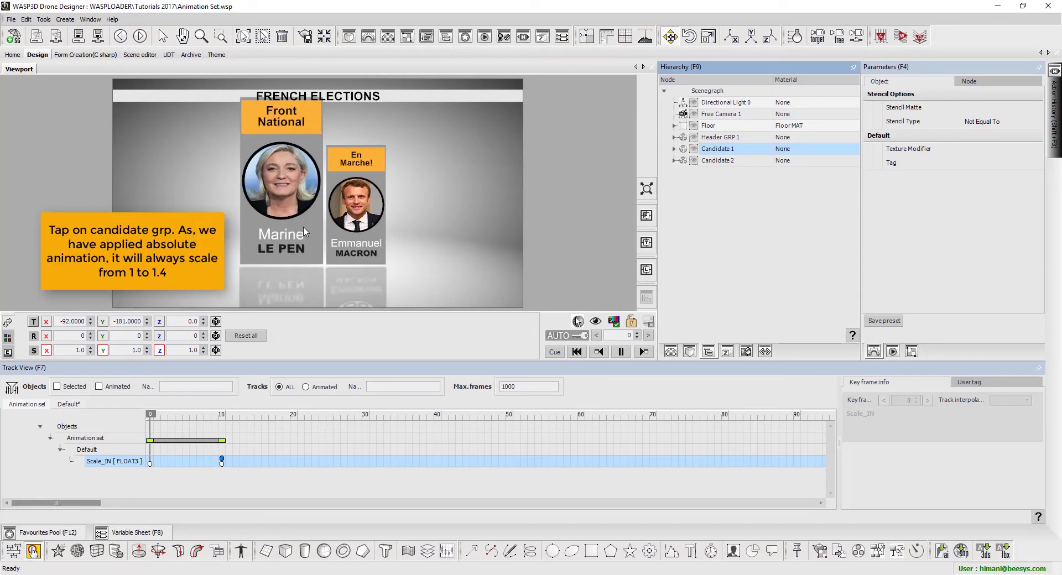
click(305, 231)
click(305, 232)
Set the Scale_IN key at frame 0 to 1 for X, Y and Z, and play the scene
click(149, 464)
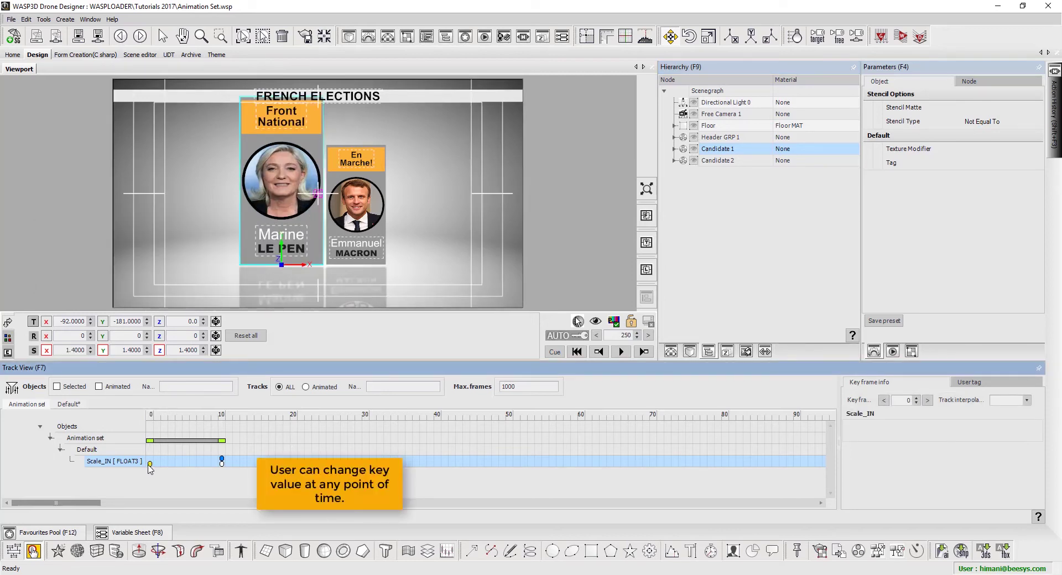
click(865, 431)
text(1.)
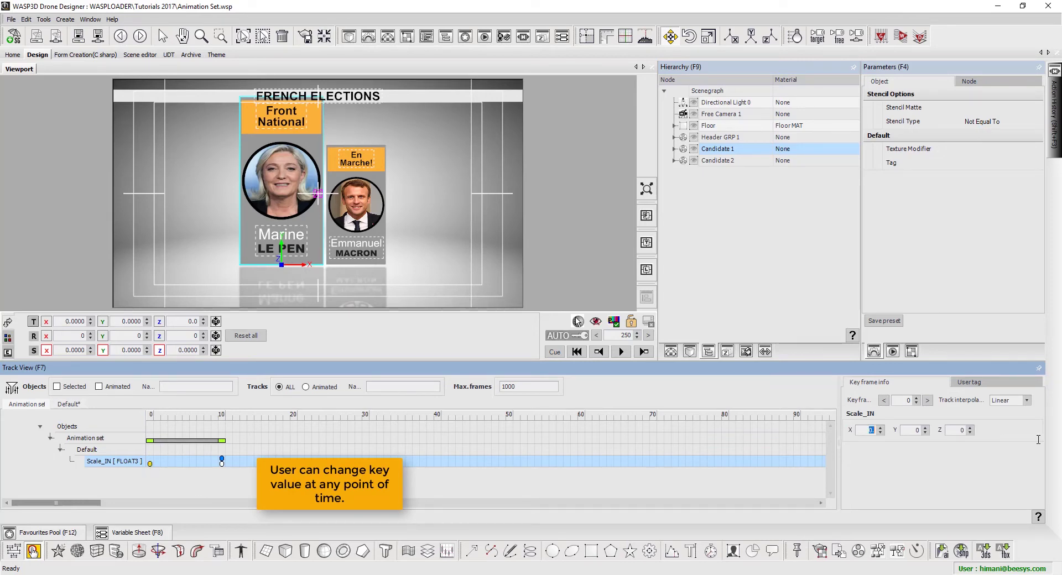
click(954, 431)
text(1.)
key(space)
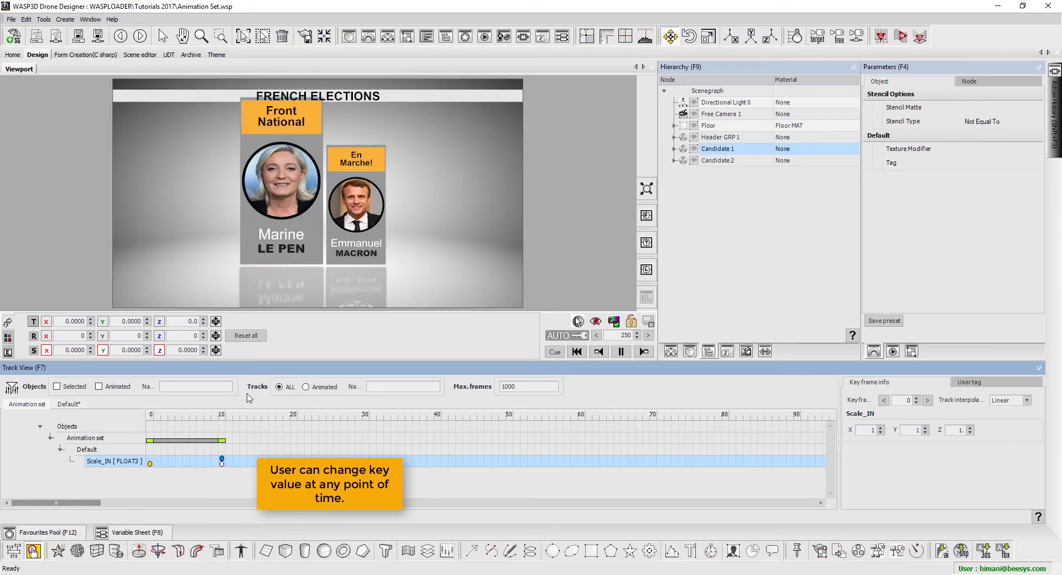
Set the Scale_IN key at frame 10 to 1.25 for X, Y and Z, and play the scene
click(222, 461)
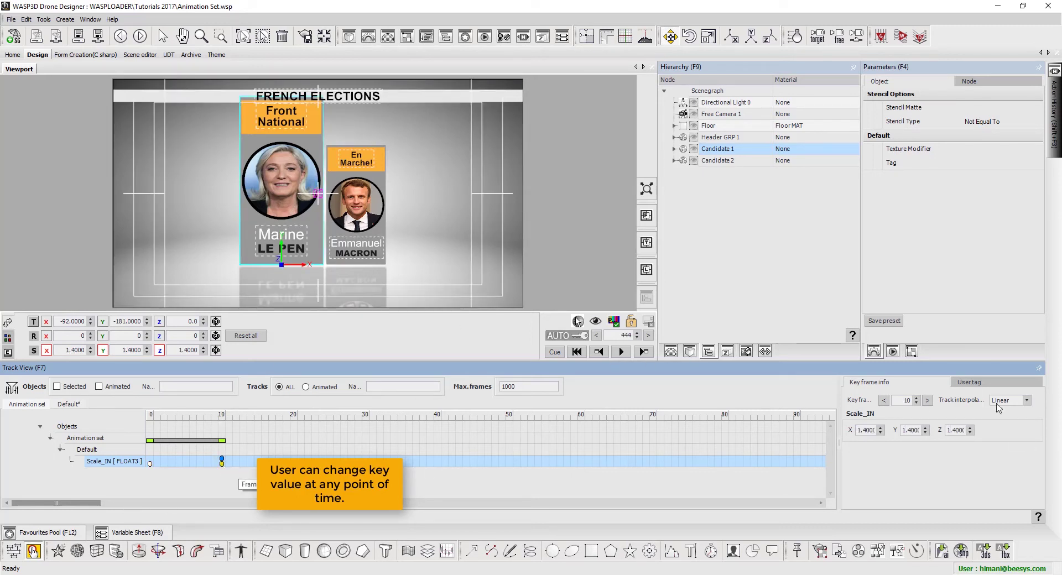
click(865, 431)
text(1)
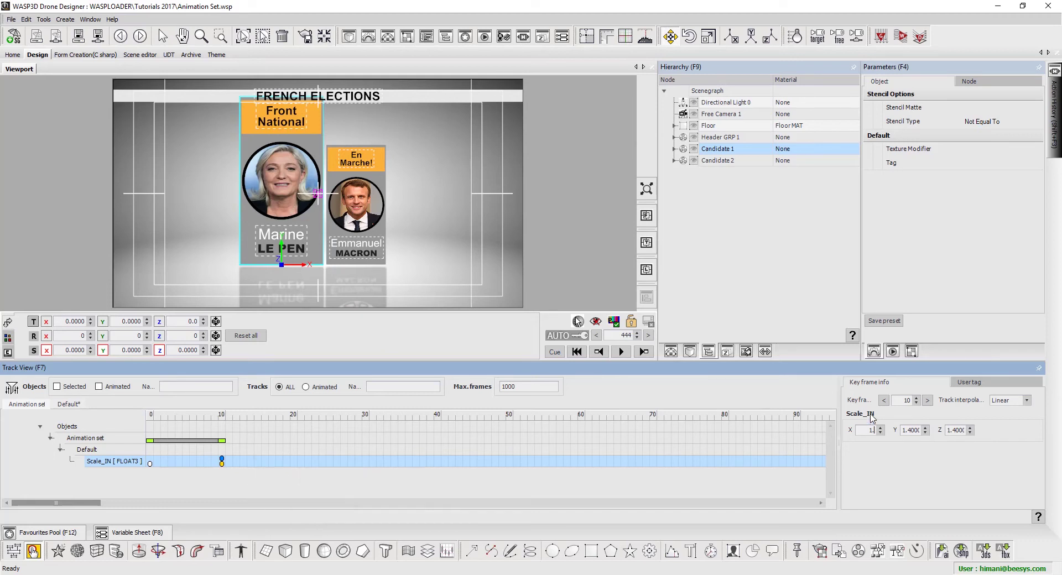
text(.25)
click(917, 430)
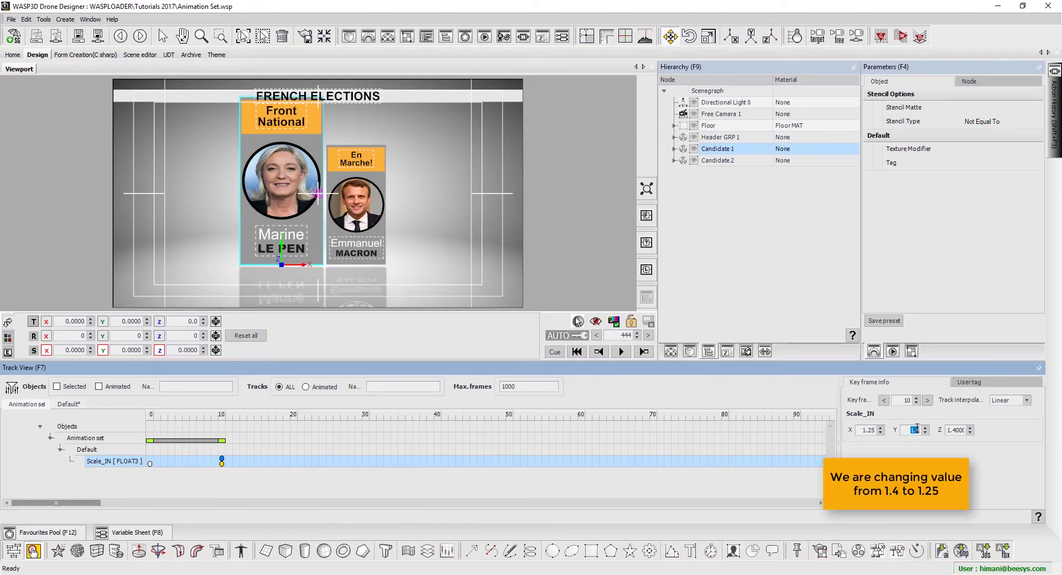
text(1.25)
click(948, 430)
text(1)
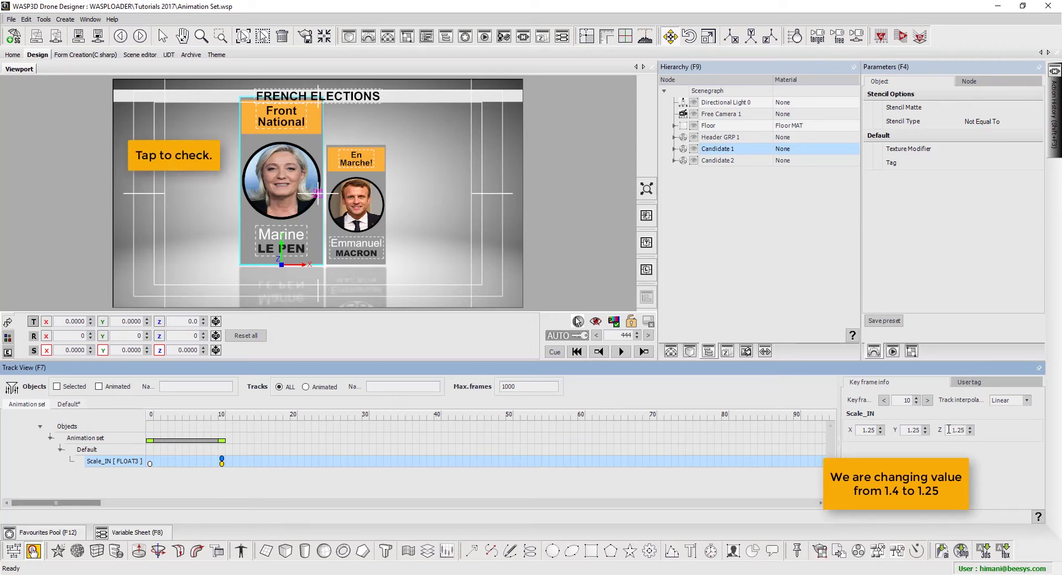
click(622, 352)
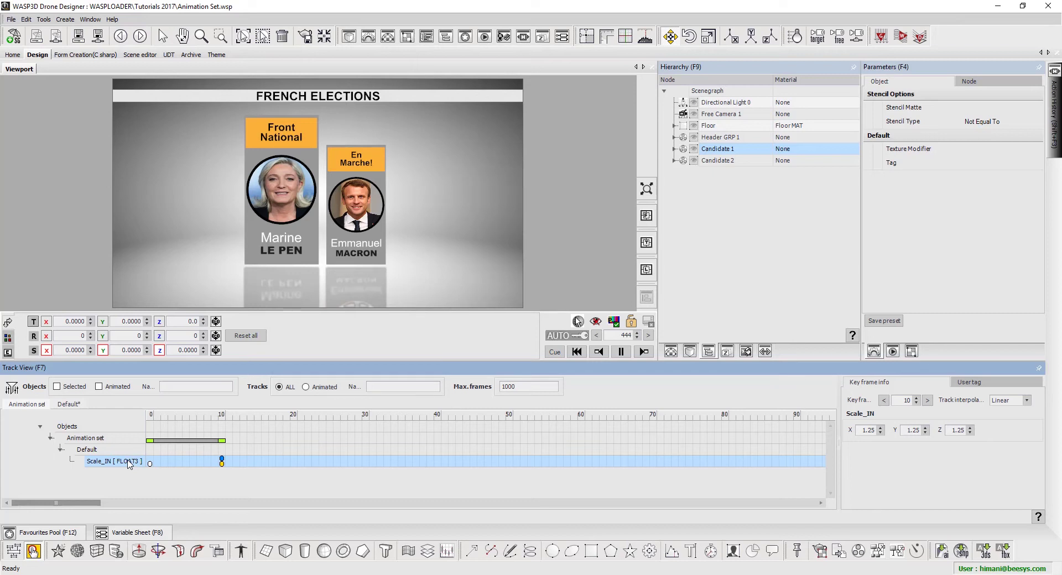
Create an absolute FLOAT3 animation set named Scale_Out under the Default animation set
click(113, 451)
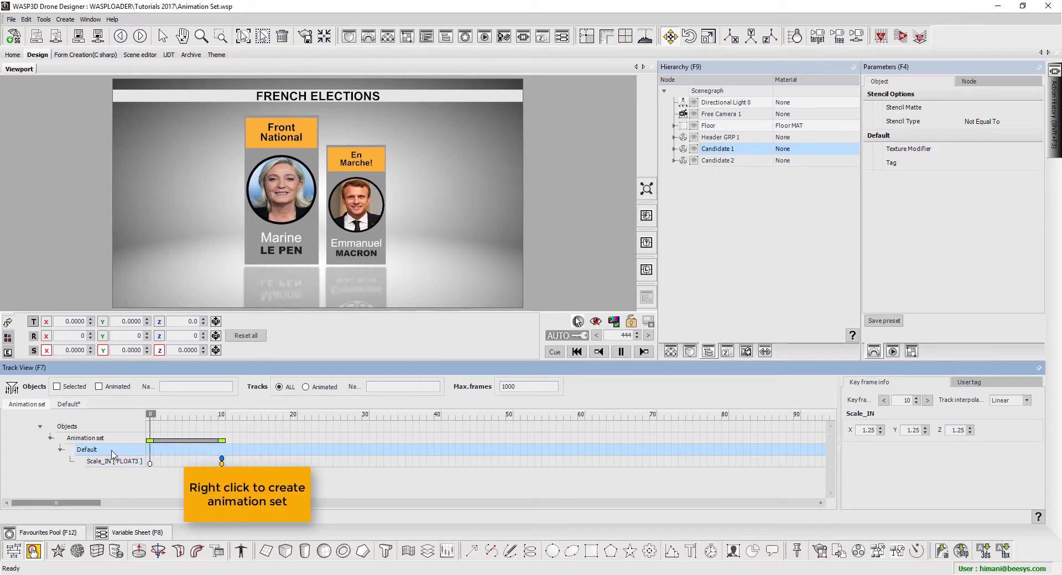
right_click(114, 451)
click(141, 458)
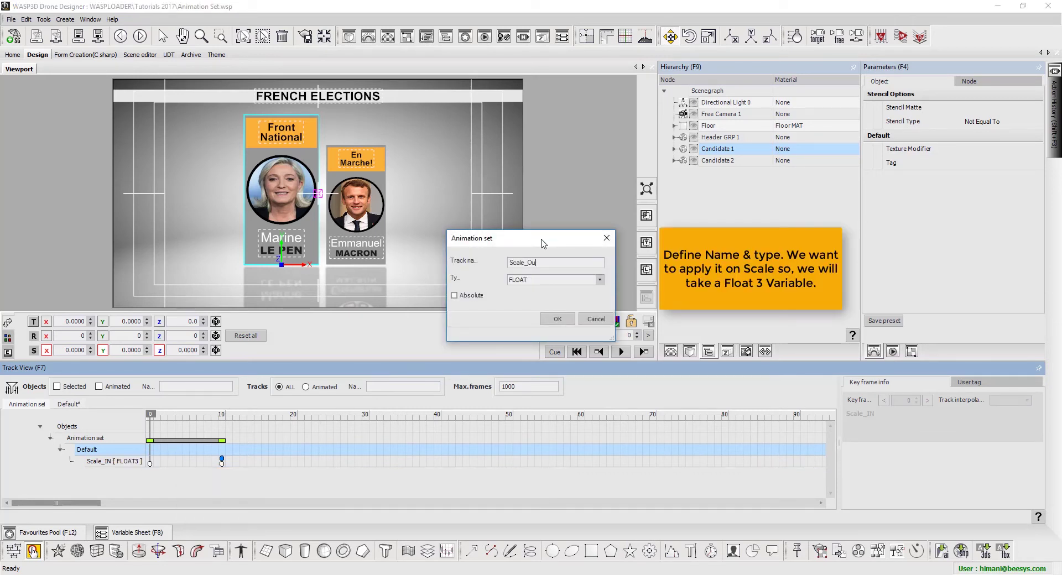
click(600, 280)
click(561, 301)
click(463, 297)
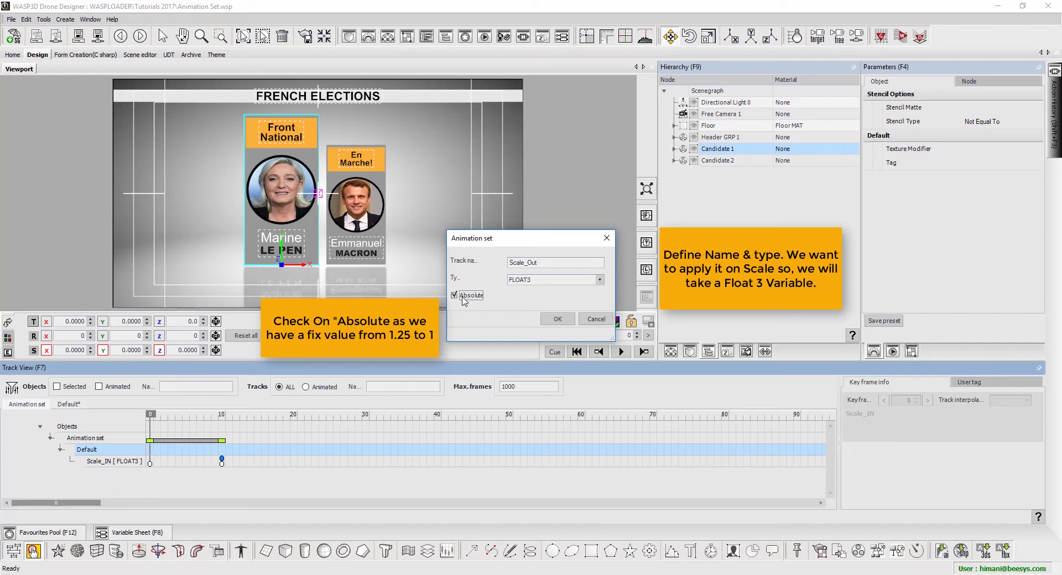
click(558, 320)
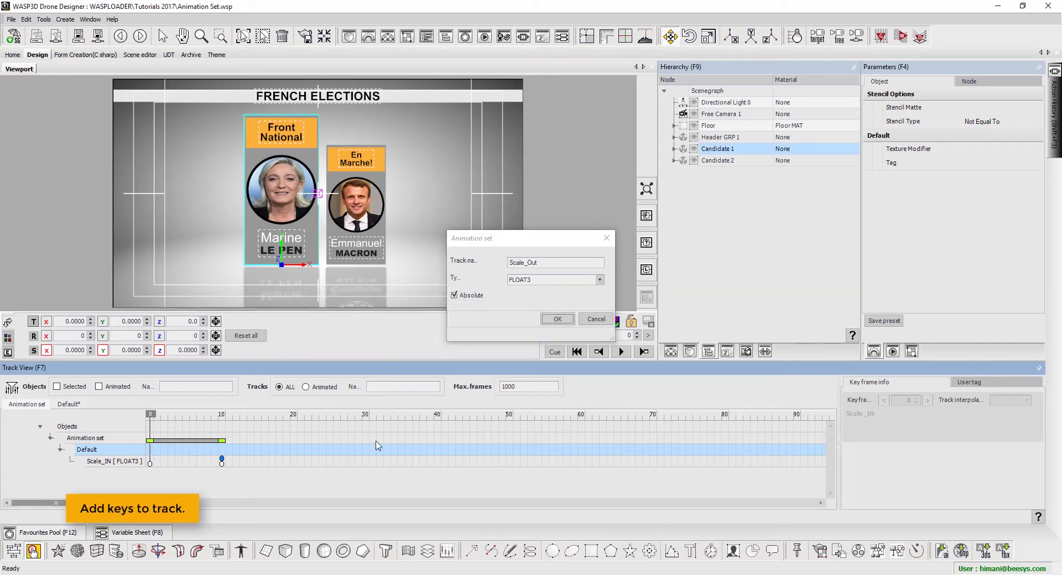
Add a key to the Scale_Out track at frame 10 with X, Y and Z set to 1.25
right_click(222, 477)
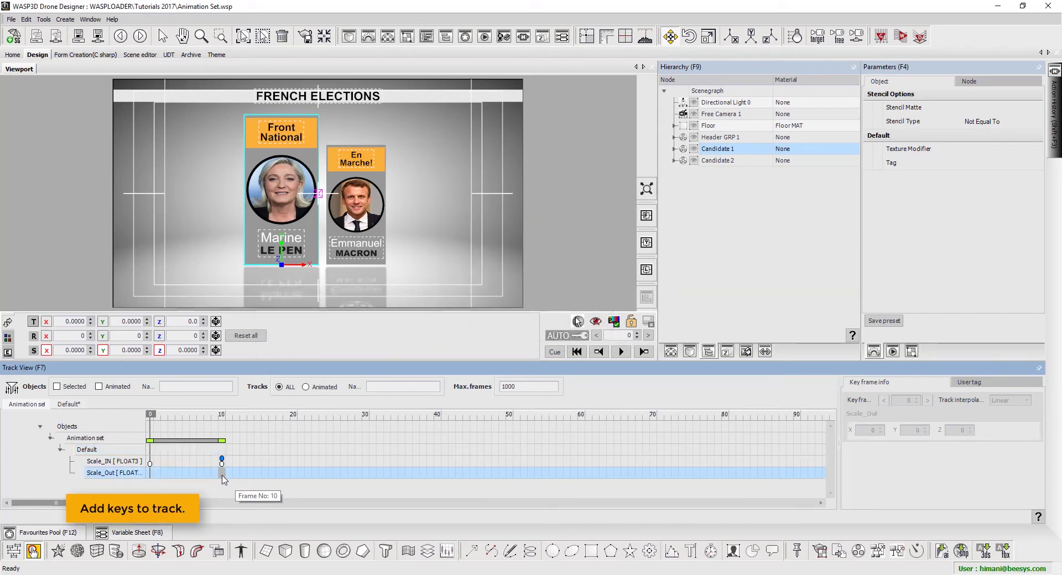
mouse_move(244, 495)
click(310, 497)
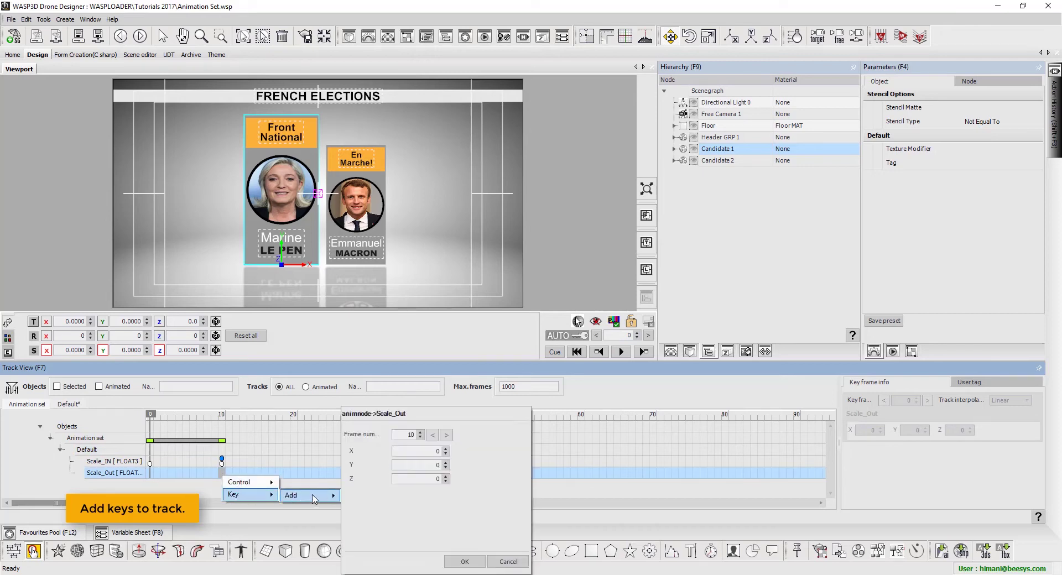
double_click(437, 451)
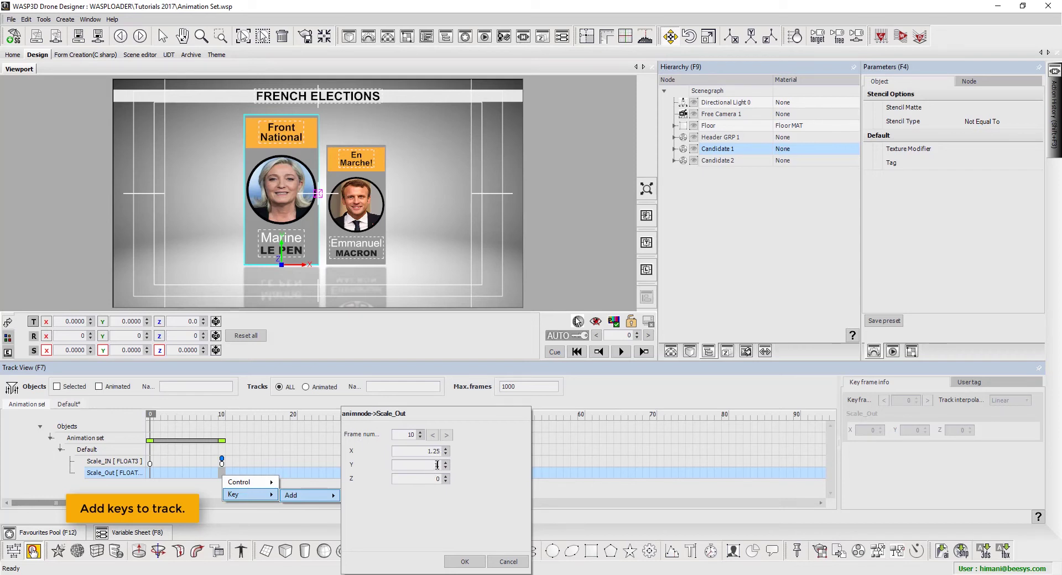
double_click(437, 479)
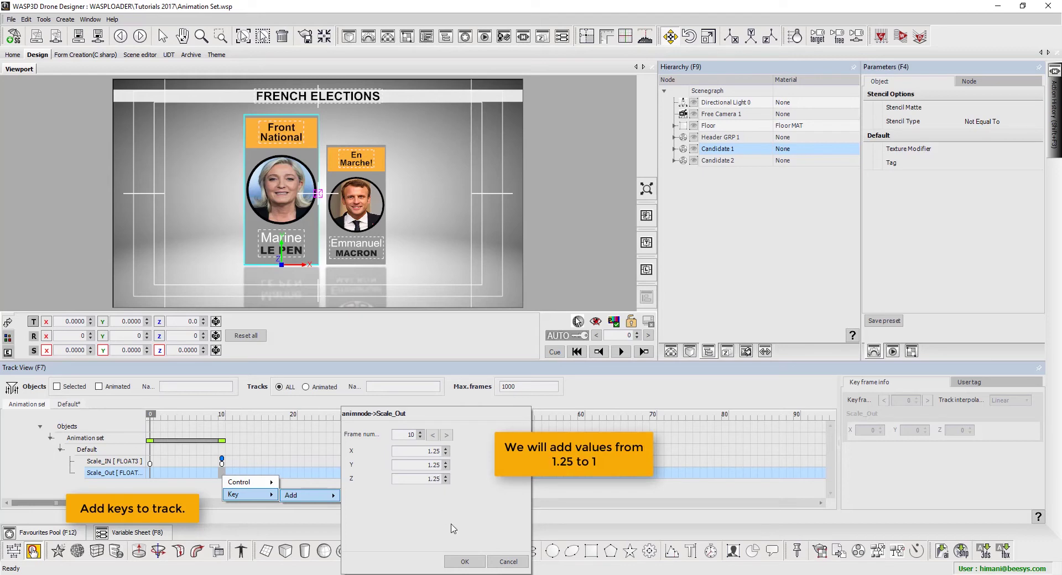
click(465, 562)
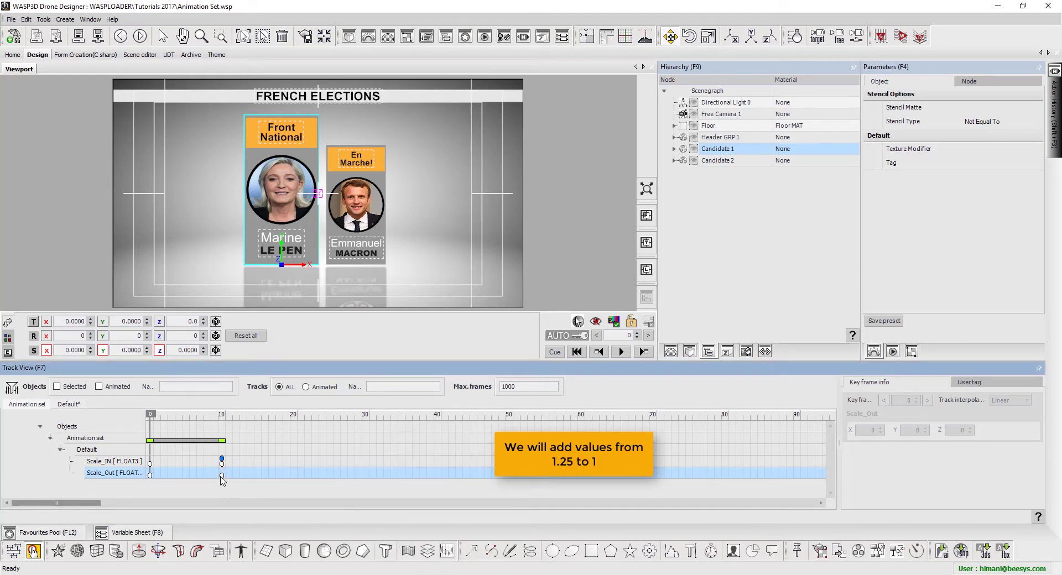
Swap the two Scale_Out keys so the 1.25 key sits at frame 0, and set the frame 10 key to 1 for X, Y and Z
click(222, 475)
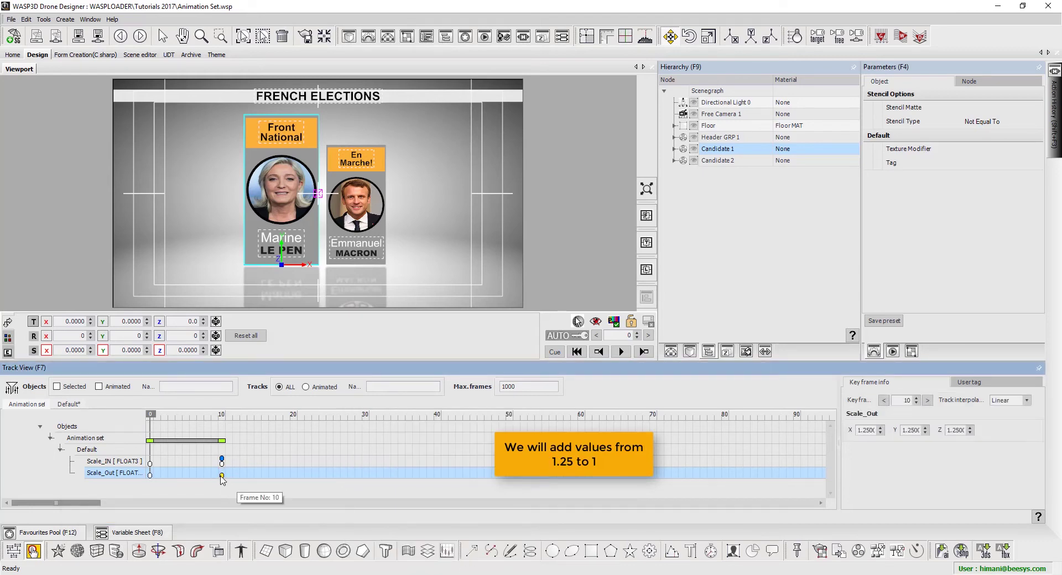
click(150, 475)
drag(222, 475, 258, 476)
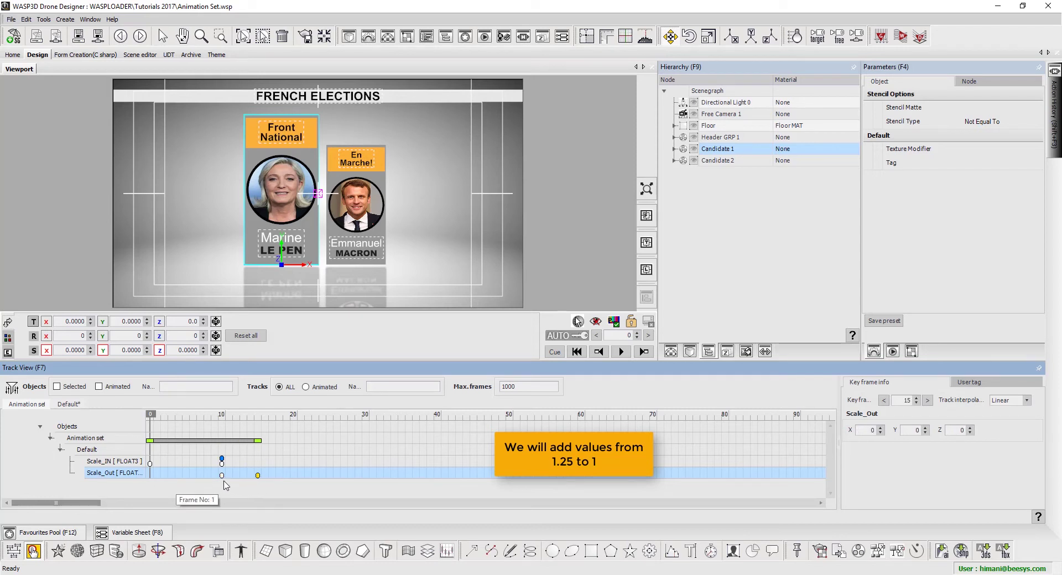
drag(150, 475, 150, 475)
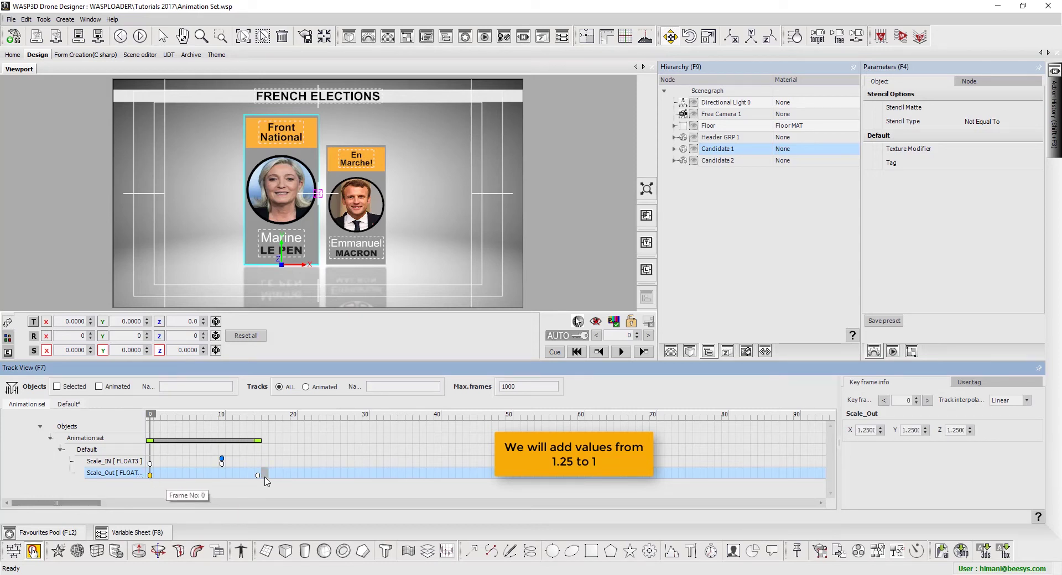
drag(252, 477, 221, 475)
click(863, 427)
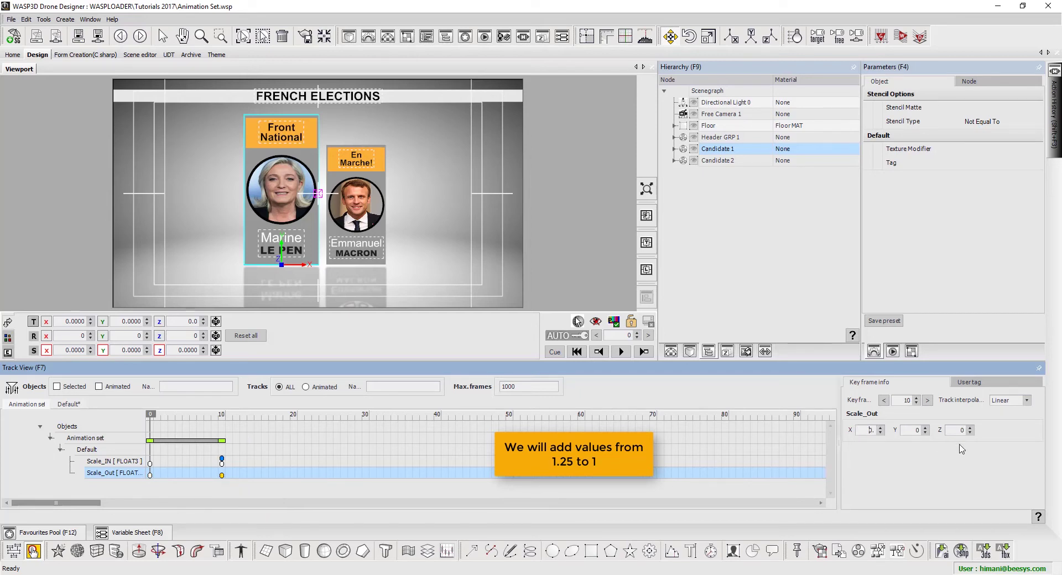
text(1.)
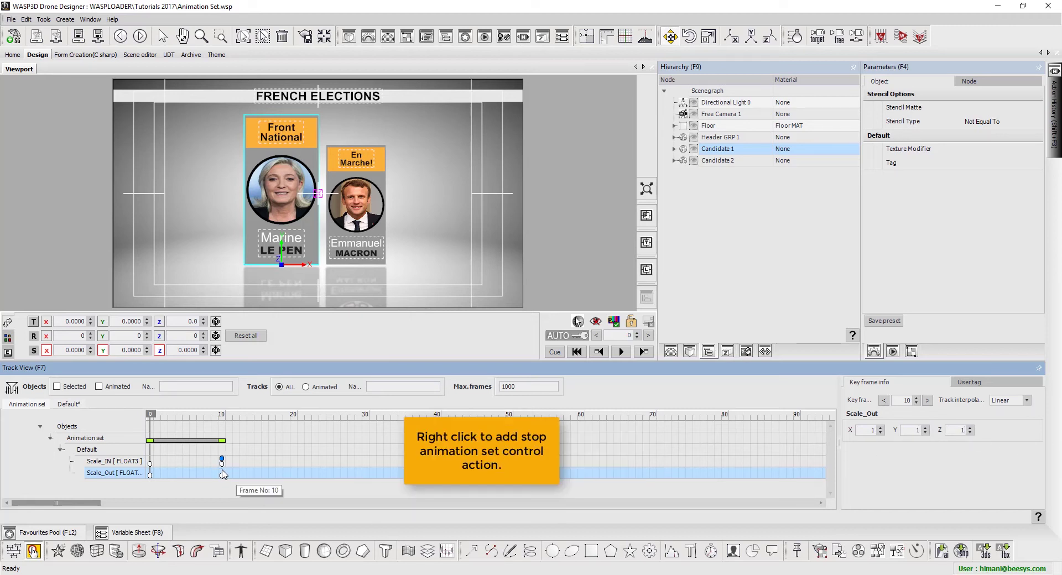
Add a control at frame 10 of Scale_Out with a Stop AnimSet action on Self for Scale_Out, with retain transform enabled
right_click(221, 473)
mouse_move(243, 477)
click(299, 478)
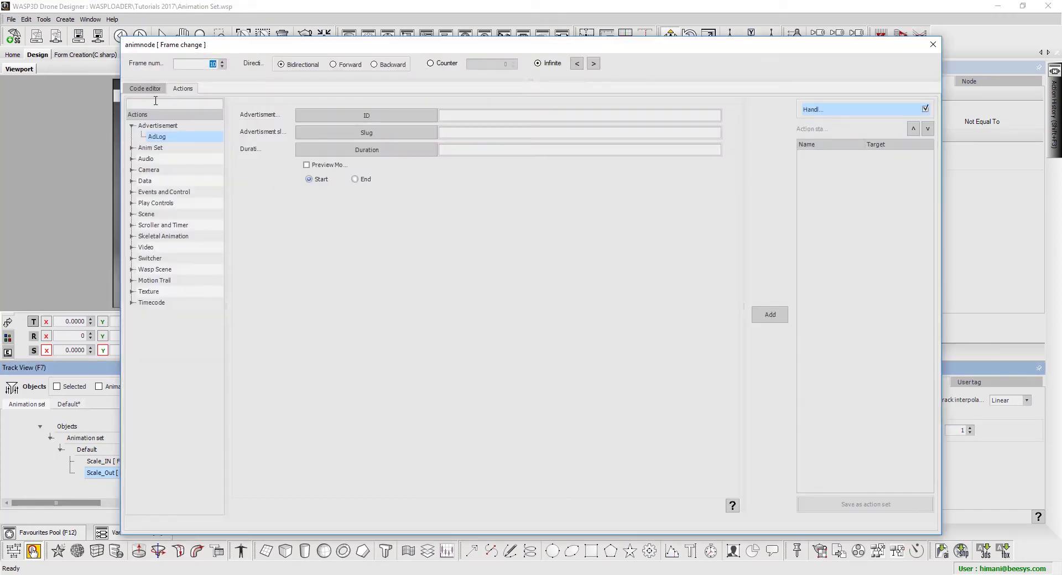
click(155, 102)
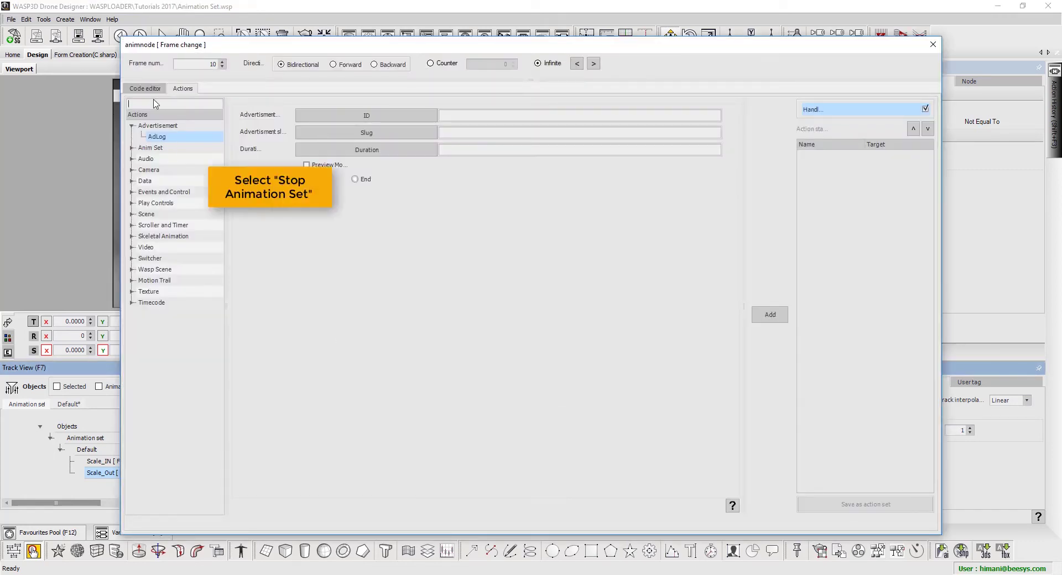
text(stop)
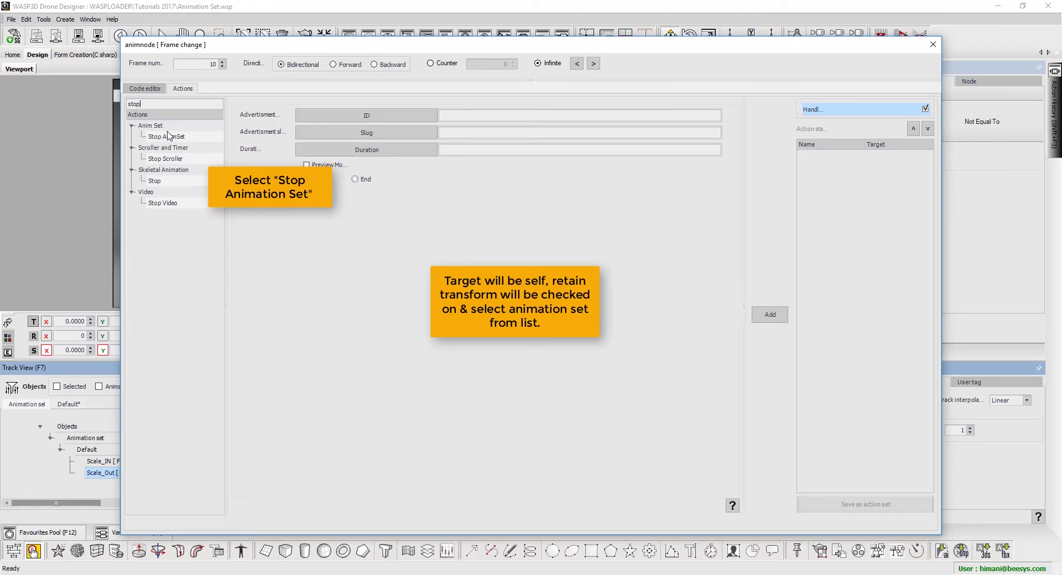
click(172, 137)
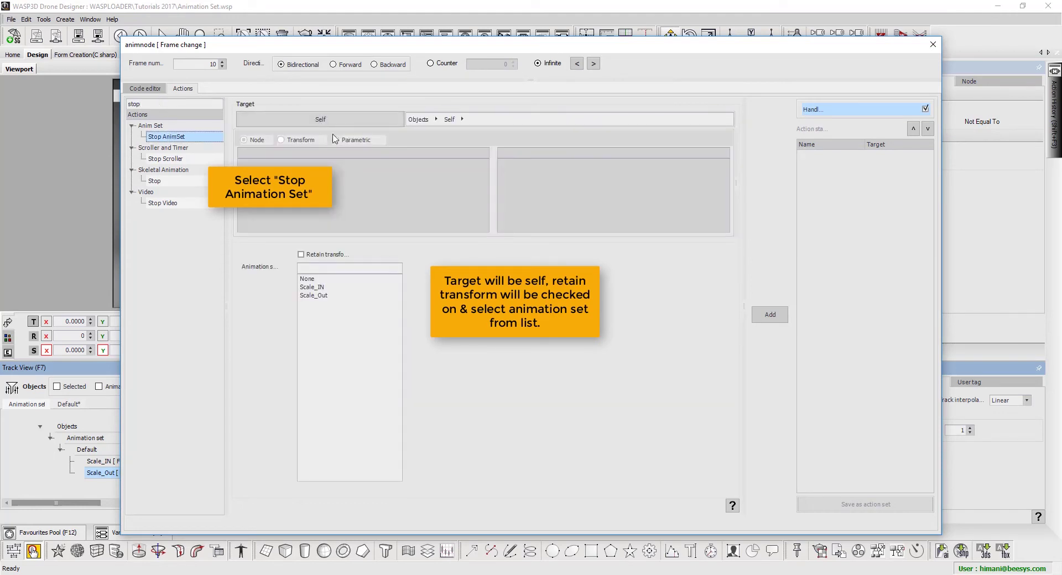
click(319, 255)
click(313, 296)
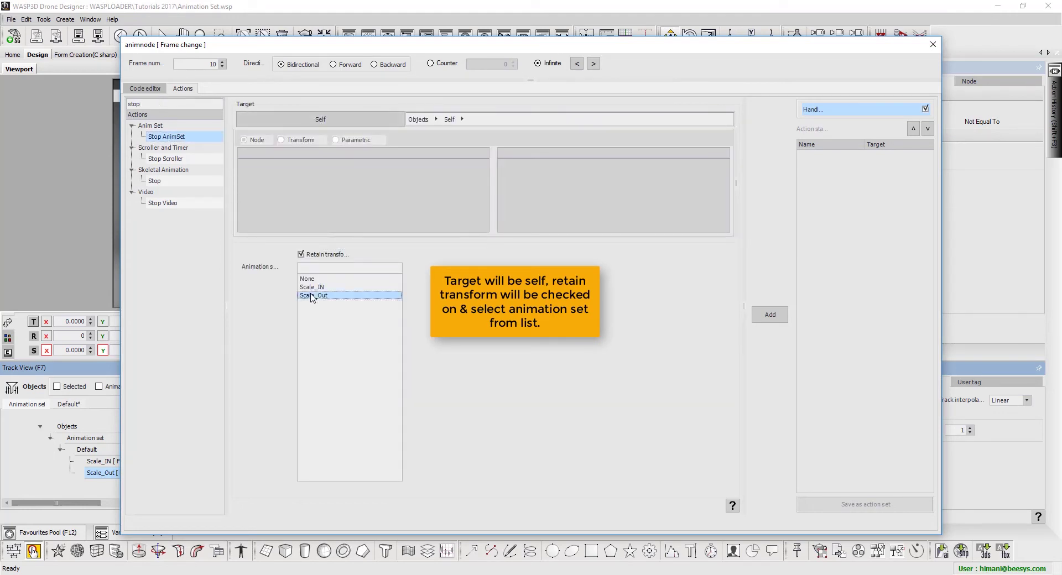
click(774, 317)
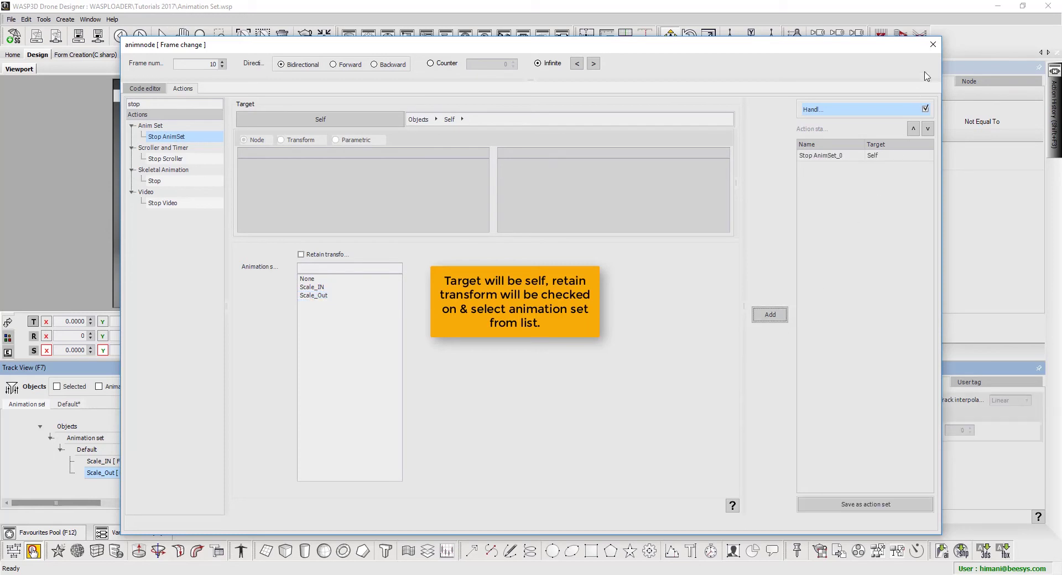
click(933, 44)
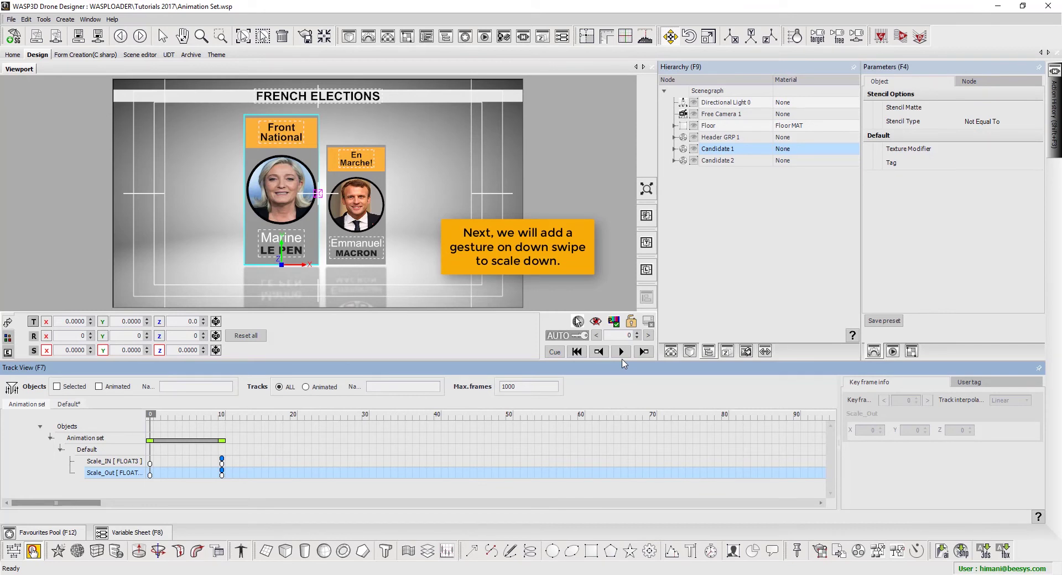
Play the scene, and open the Candidate 1 group's On Gesture event with the Down gesture chosen
click(621, 352)
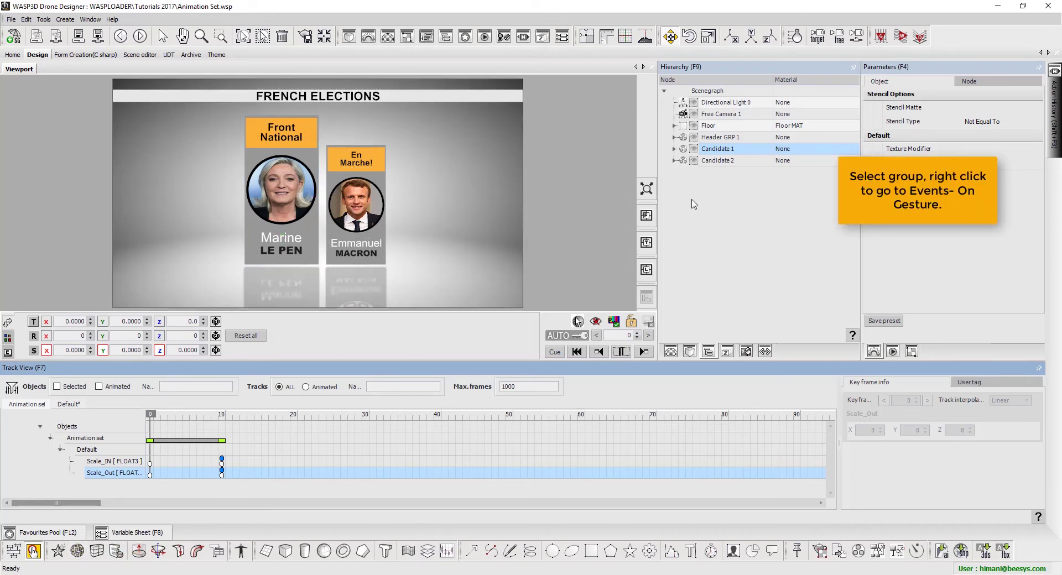
click(724, 152)
right_click(724, 151)
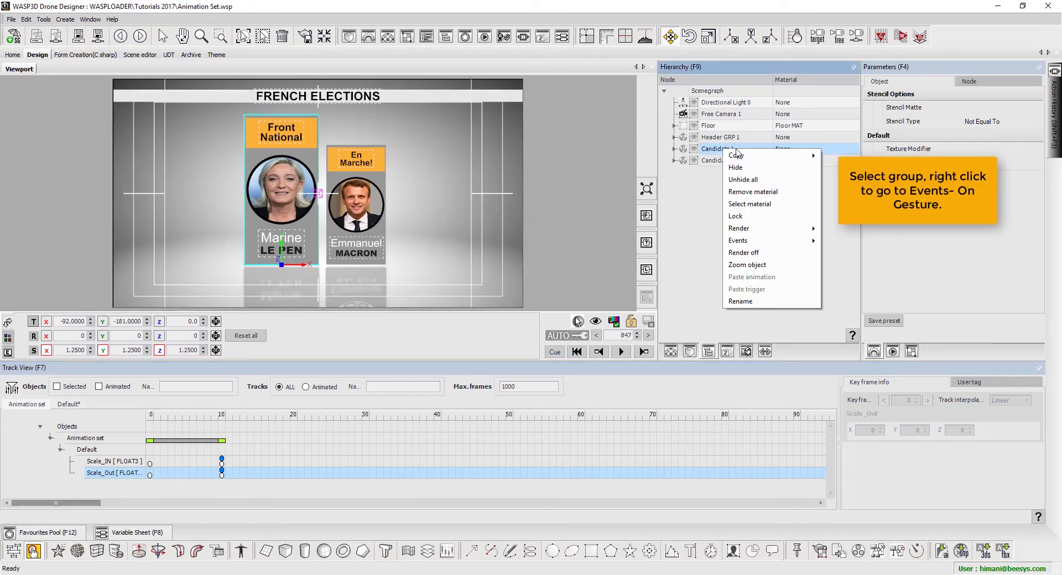
mouse_move(758, 245)
click(854, 242)
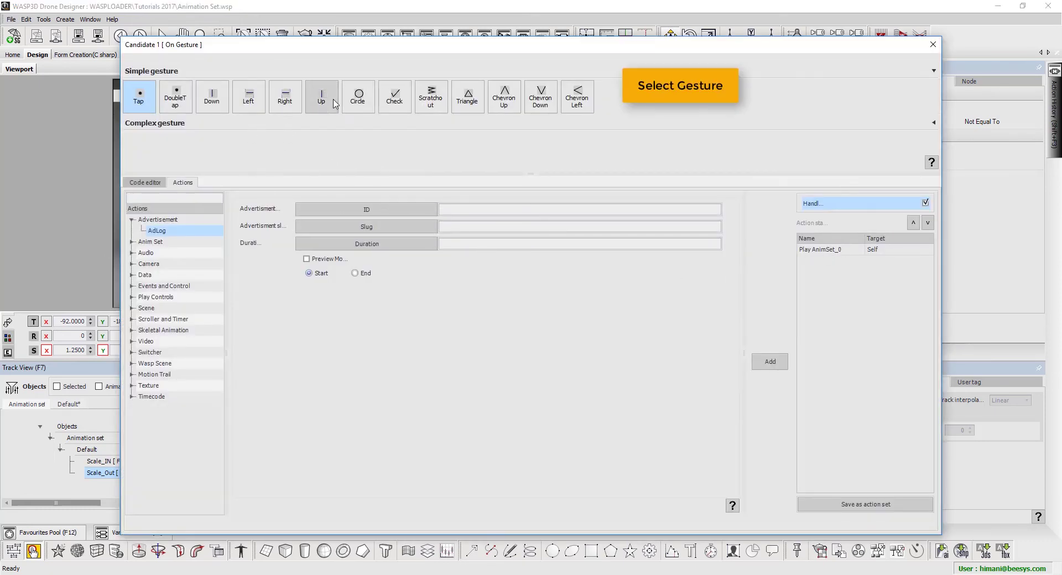
click(213, 103)
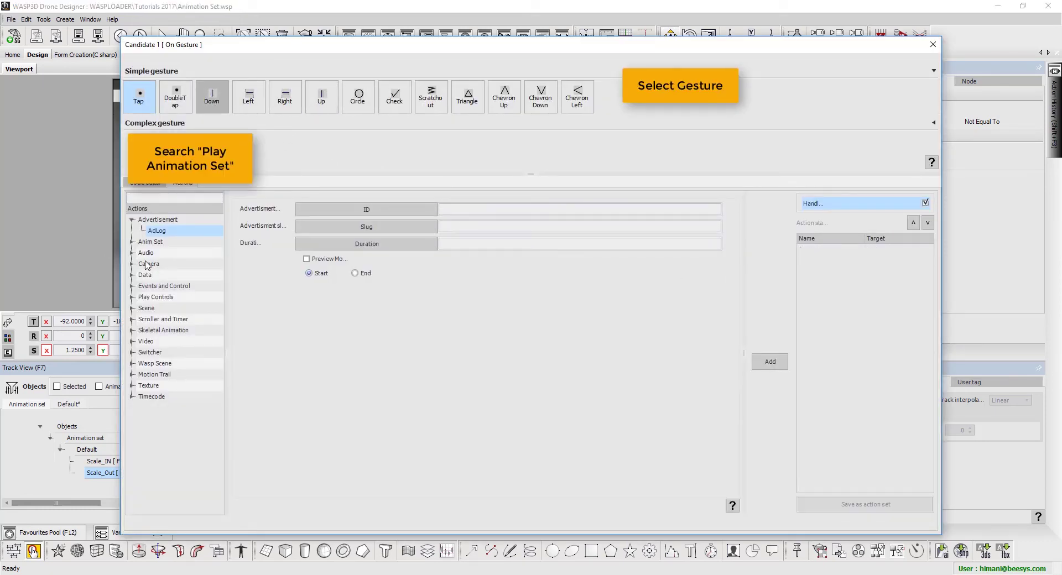
Add a Play AnimSet action to the Down gesture, targeting the group's own Scale transform with the Scale_Out animation set
double_click(166, 242)
click(168, 253)
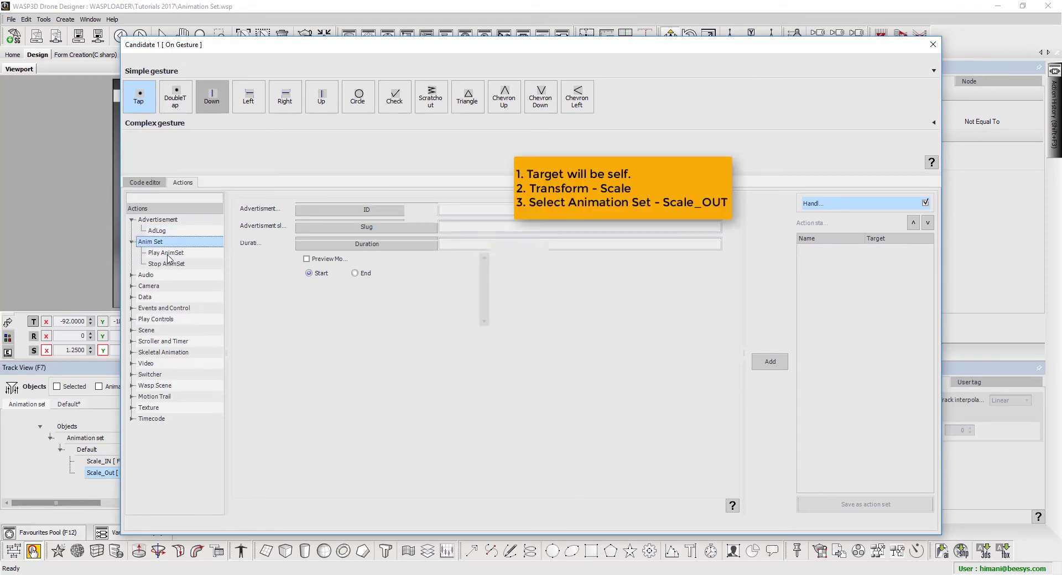
click(299, 234)
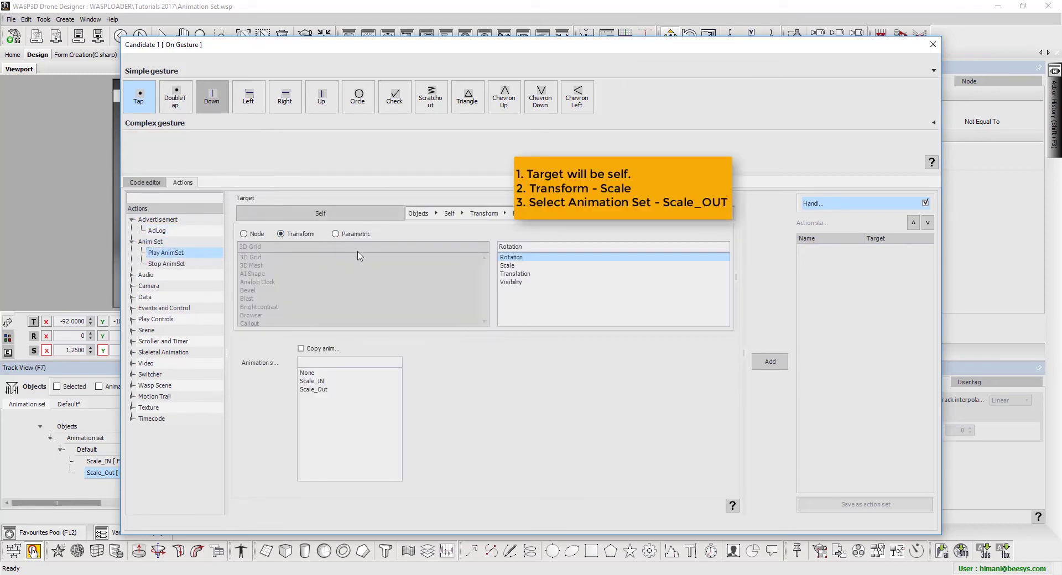
click(522, 266)
click(344, 390)
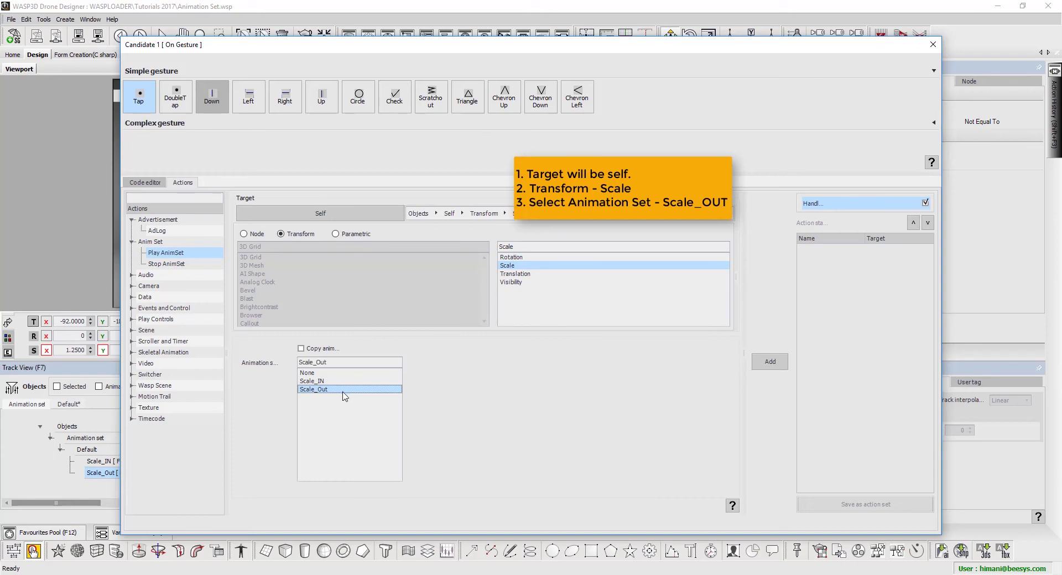
click(769, 361)
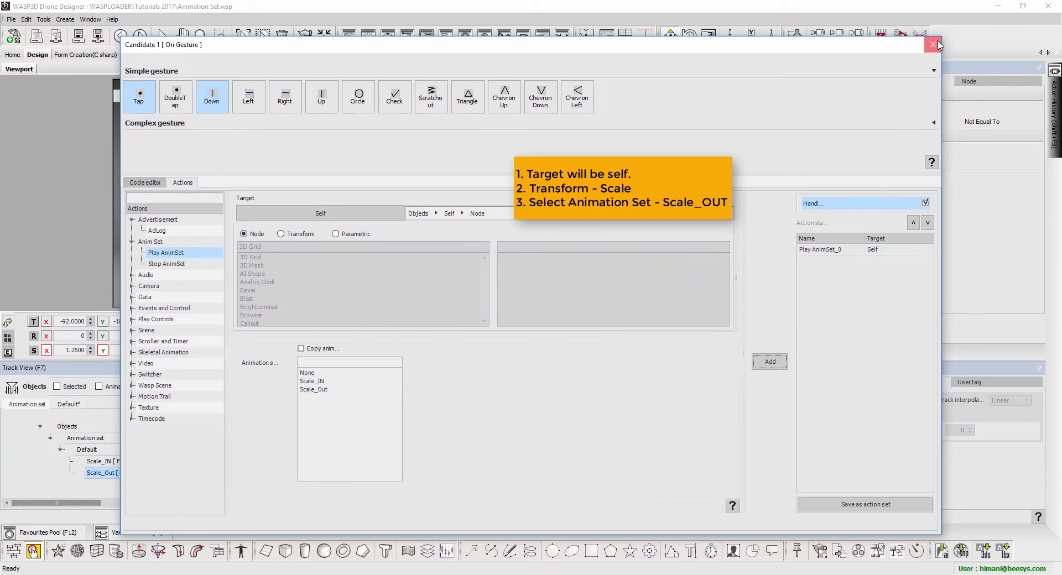
click(933, 45)
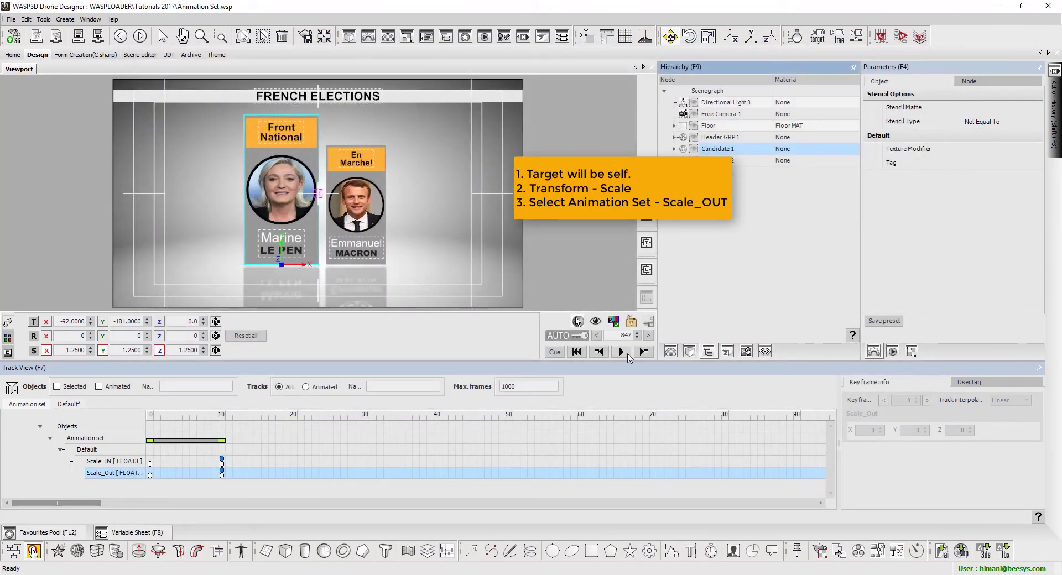
Play the scene and test the down swipe on the Candidate 1 group
click(625, 355)
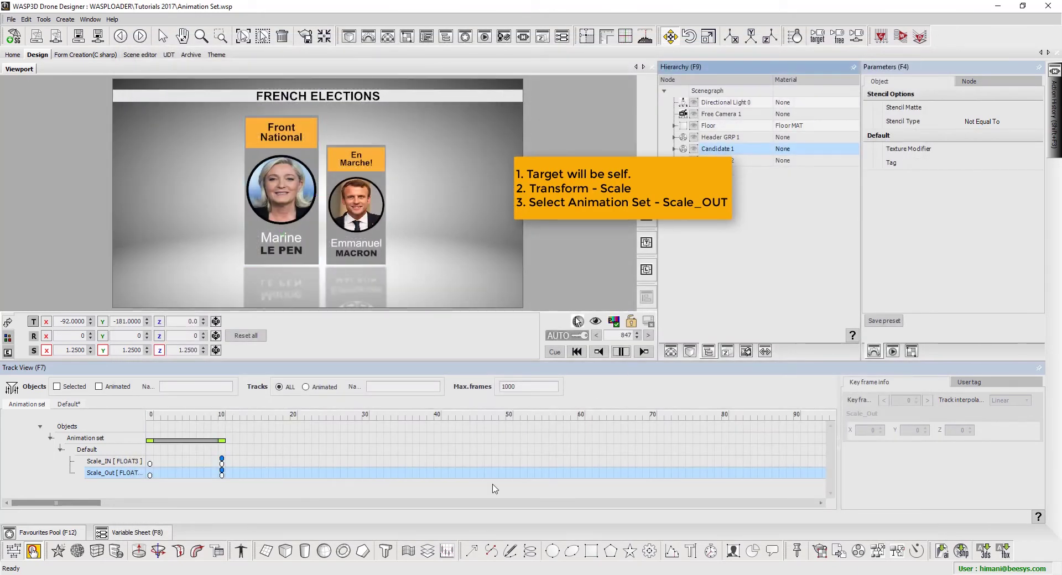
click(286, 225)
click(287, 225)
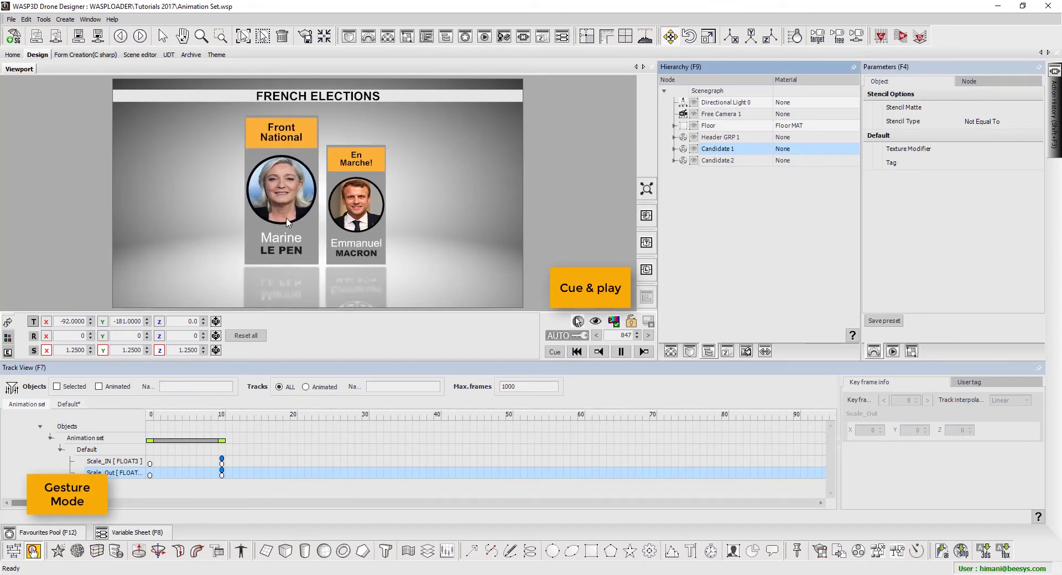
click(276, 242)
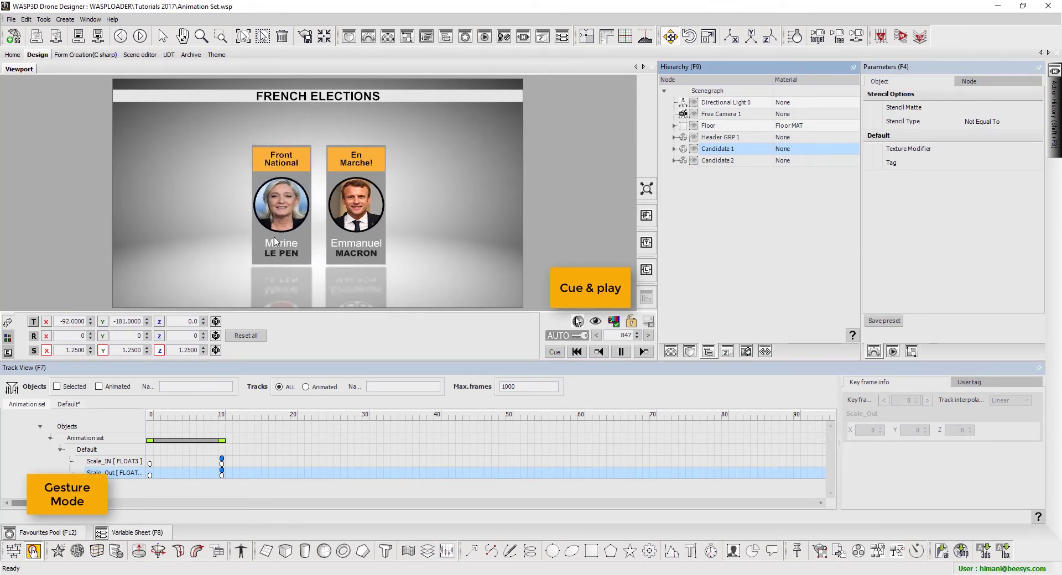
Copy the triggers of Candidate 1 onto Candidate 2, and play the scene to test the tap on Candidate 1
right_click(729, 155)
mouse_move(742, 160)
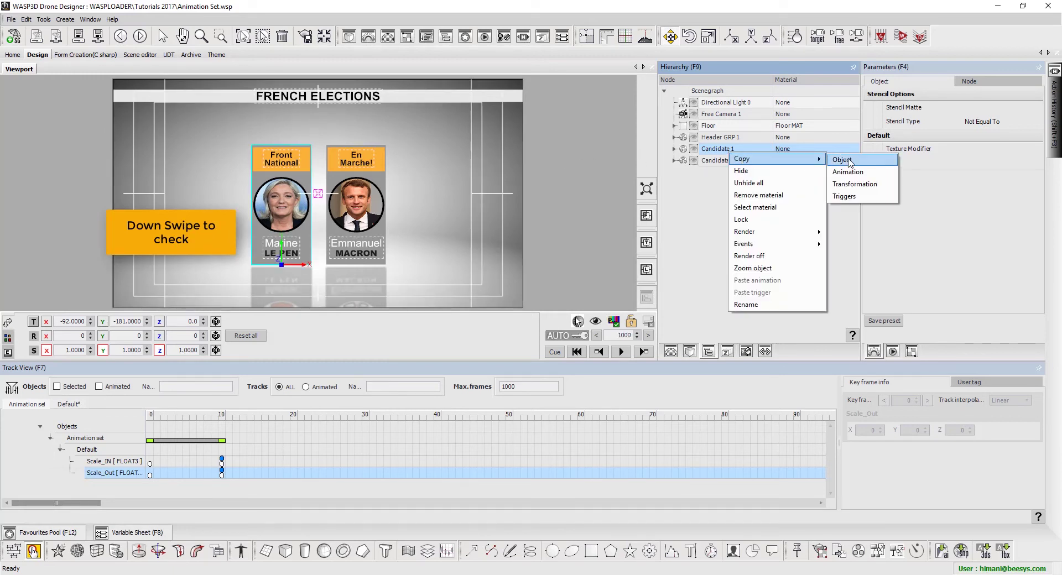
click(867, 197)
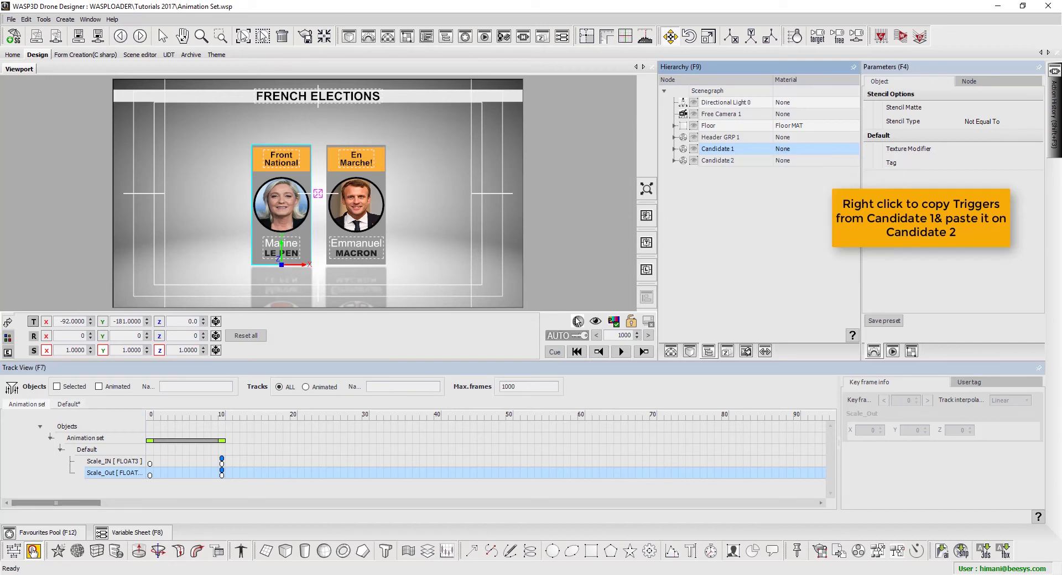
click(753, 162)
right_click(752, 162)
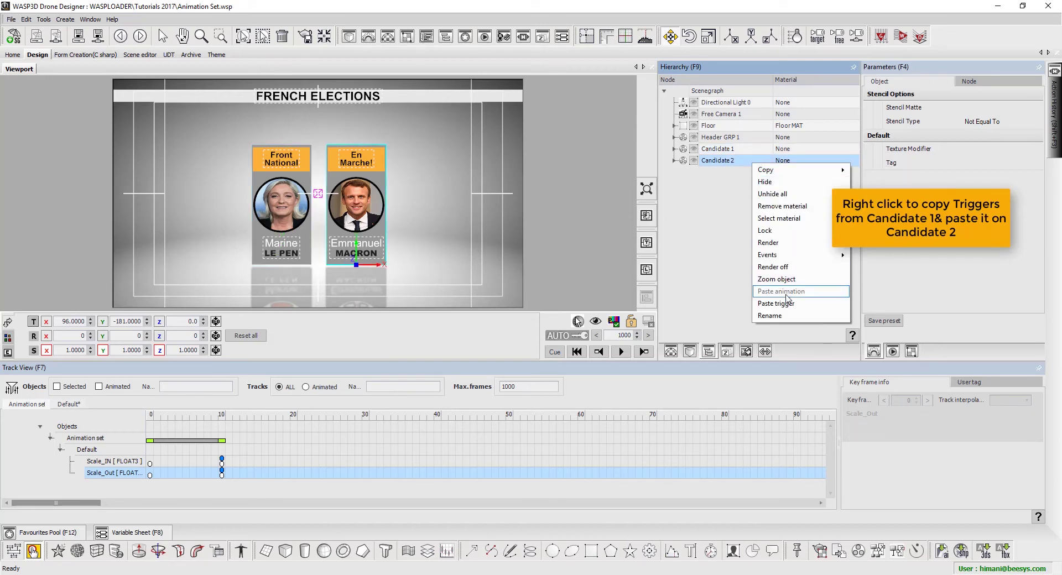
click(787, 305)
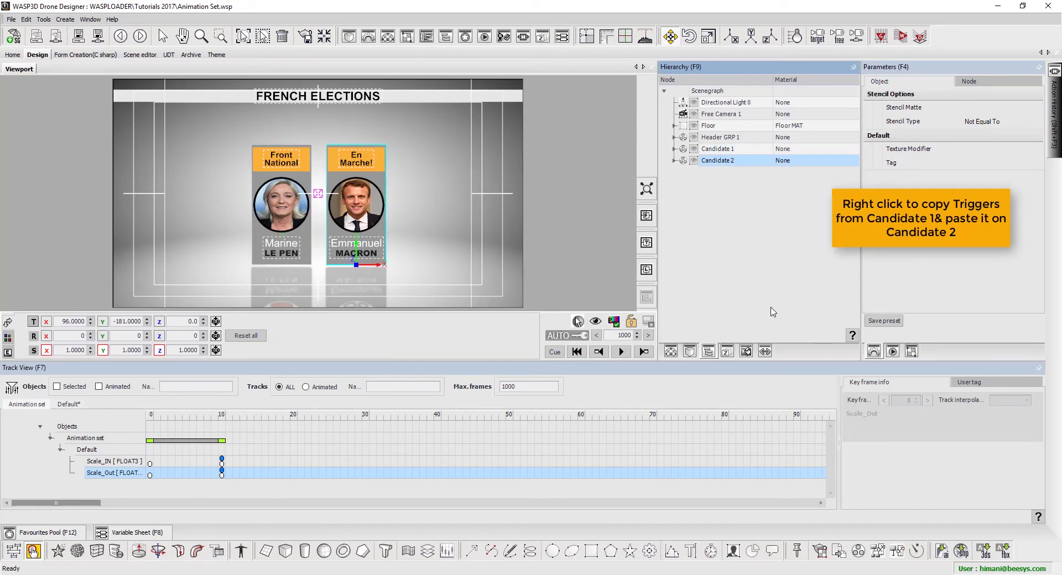
click(621, 352)
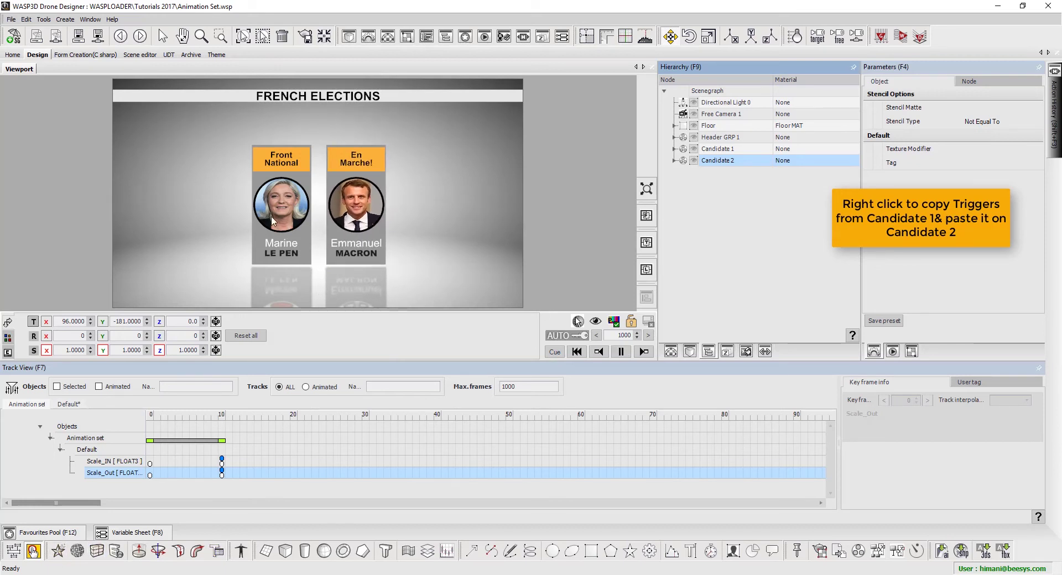
click(292, 231)
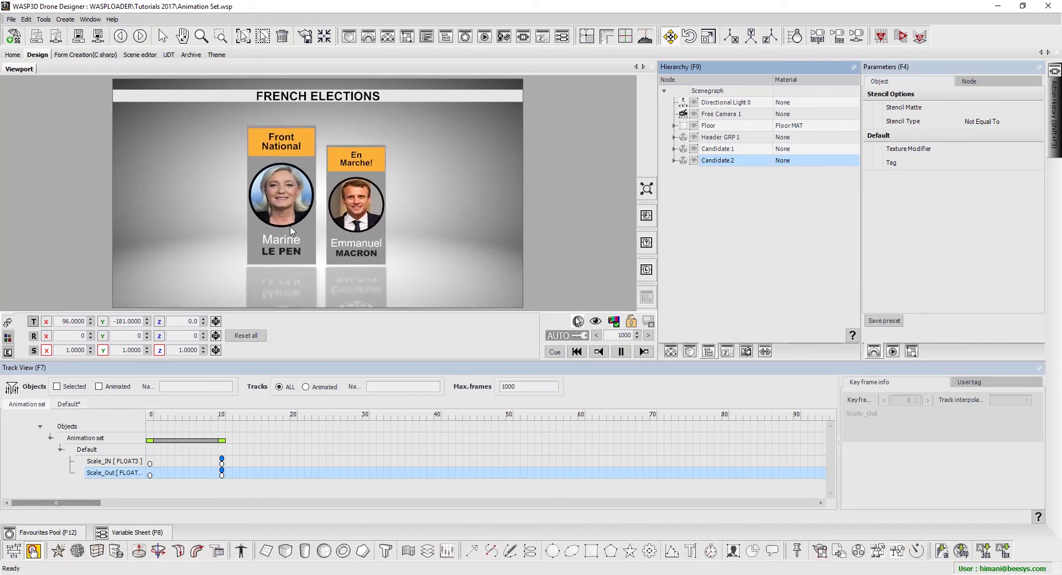
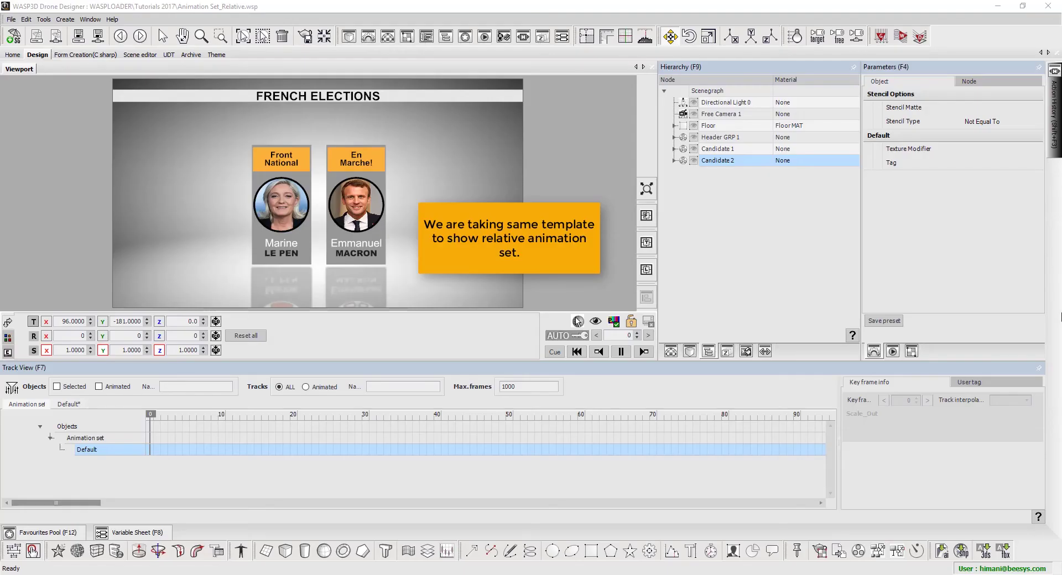
In the Animation Set_Relative scene, create a non-absolute FLOAT3 animation set track named Scale_IN under Default
click(719, 148)
click(731, 161)
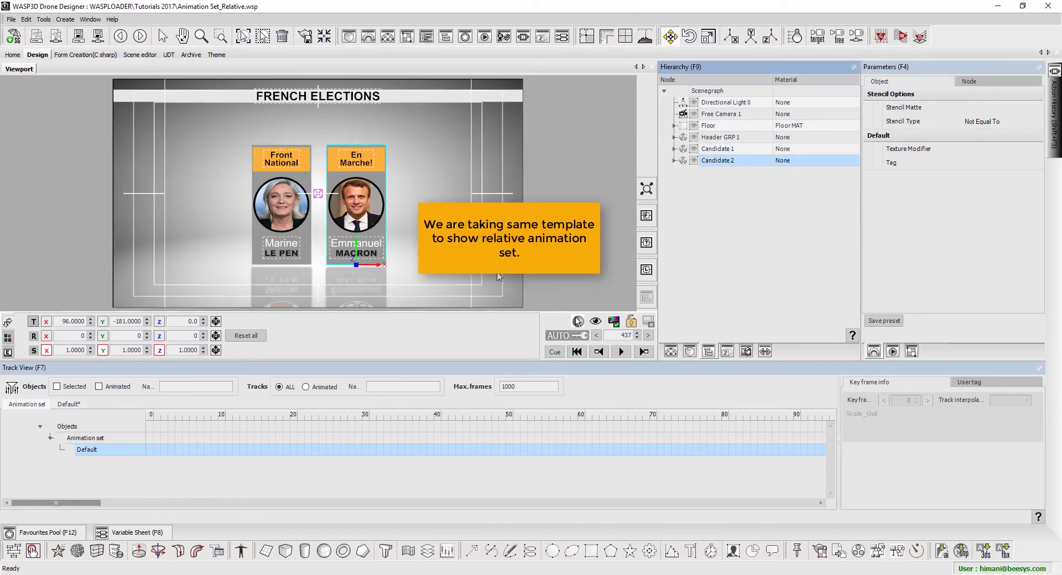
click(56, 404)
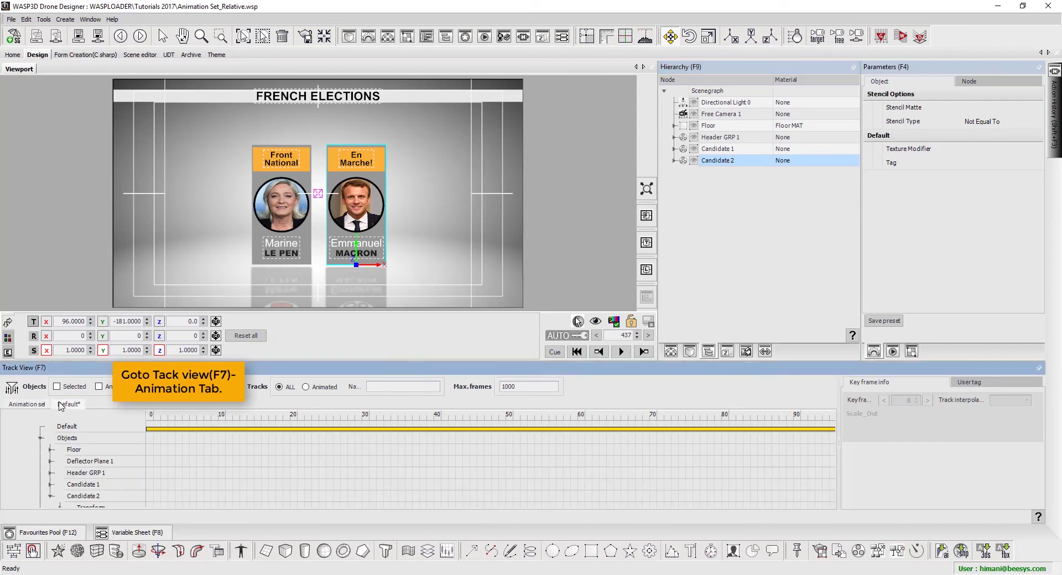
click(41, 409)
right_click(101, 455)
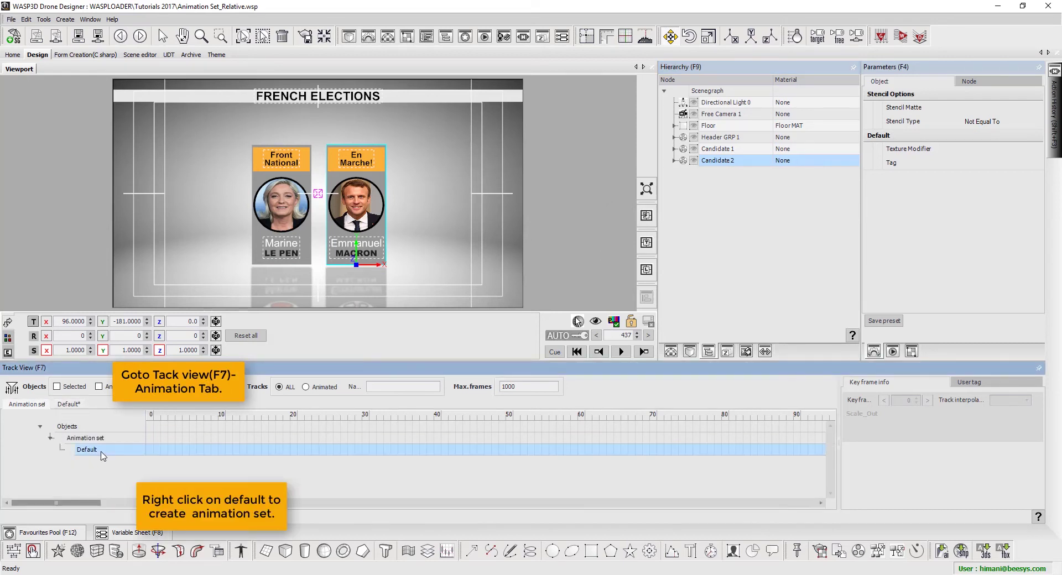
click(138, 458)
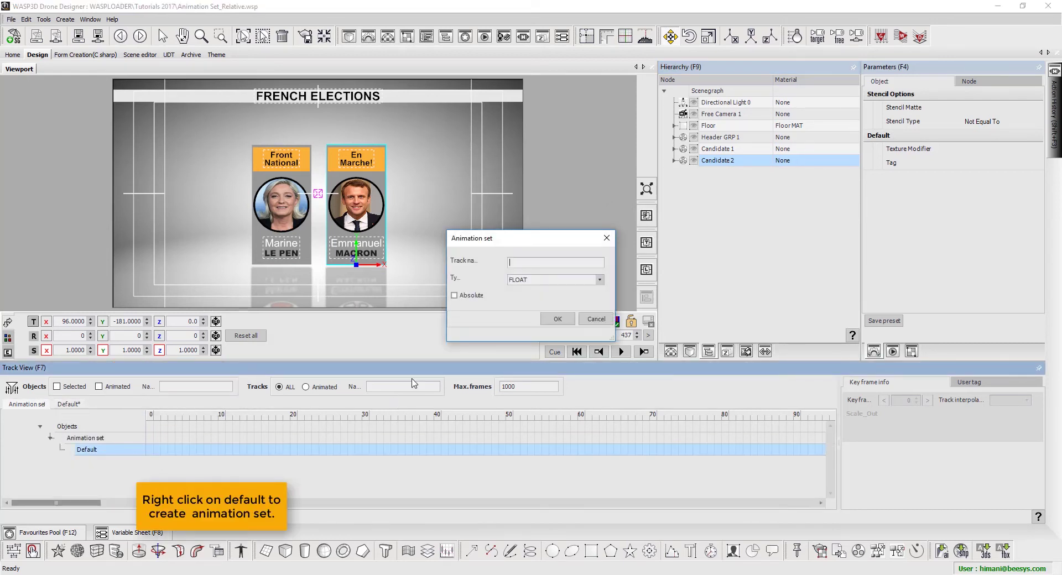
text(Scale)
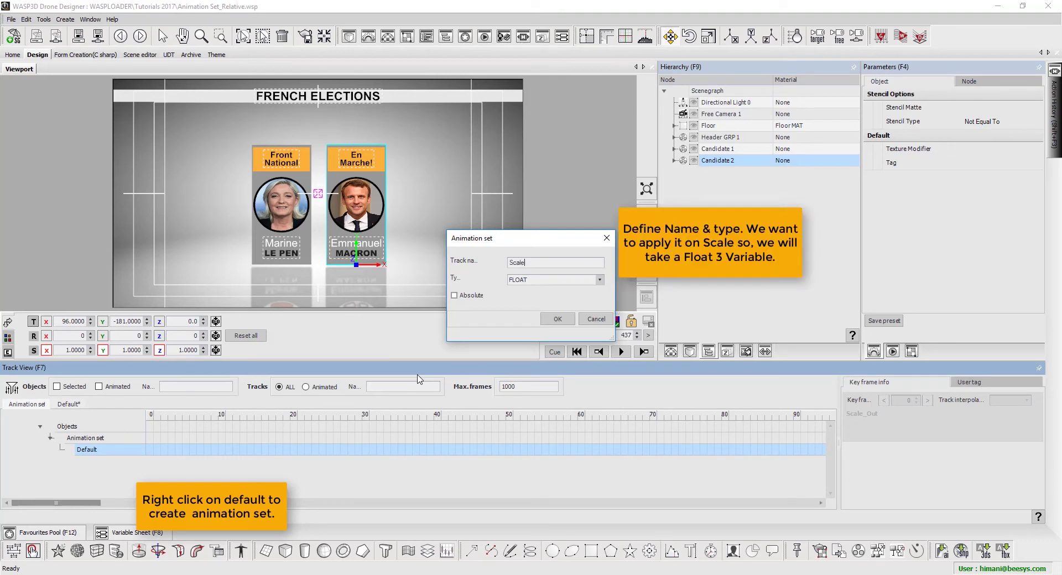
text(_IN)
click(599, 279)
click(521, 298)
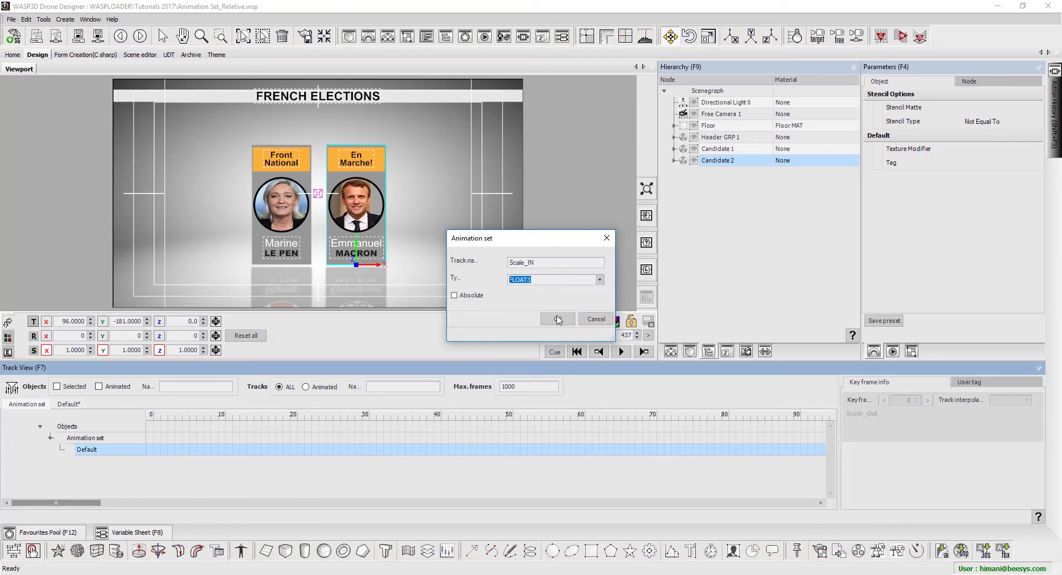
click(557, 319)
Add a key at frame 10 of the Scale_IN track
drag(152, 415, 220, 427)
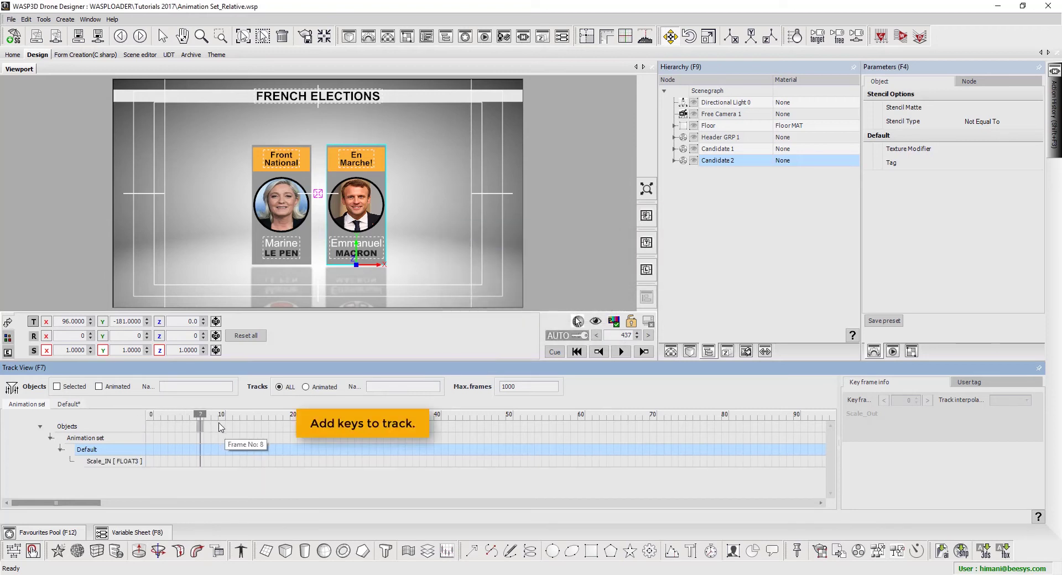
right_click(221, 462)
mouse_move(239, 485)
click(296, 482)
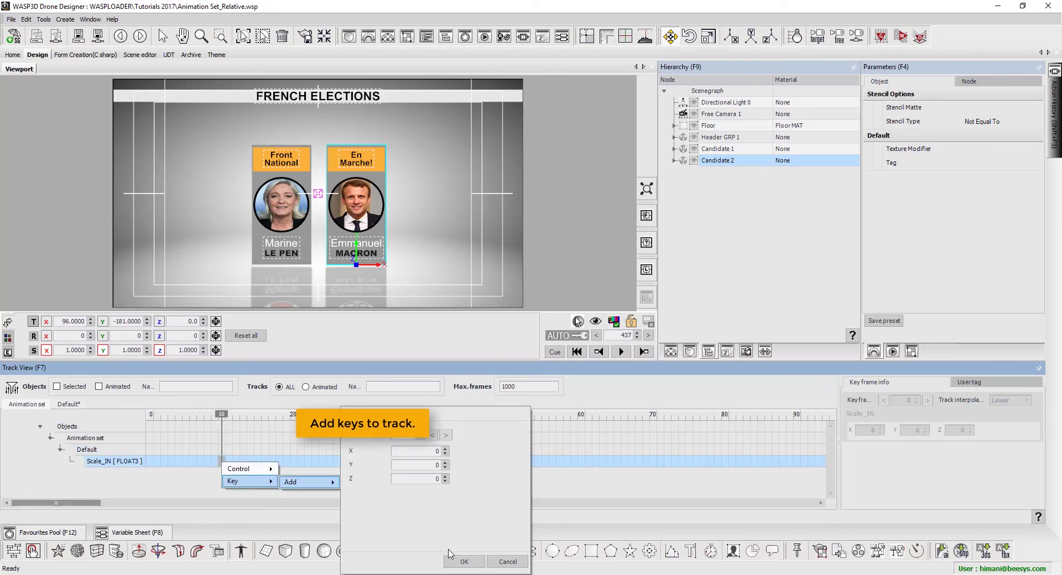
click(464, 561)
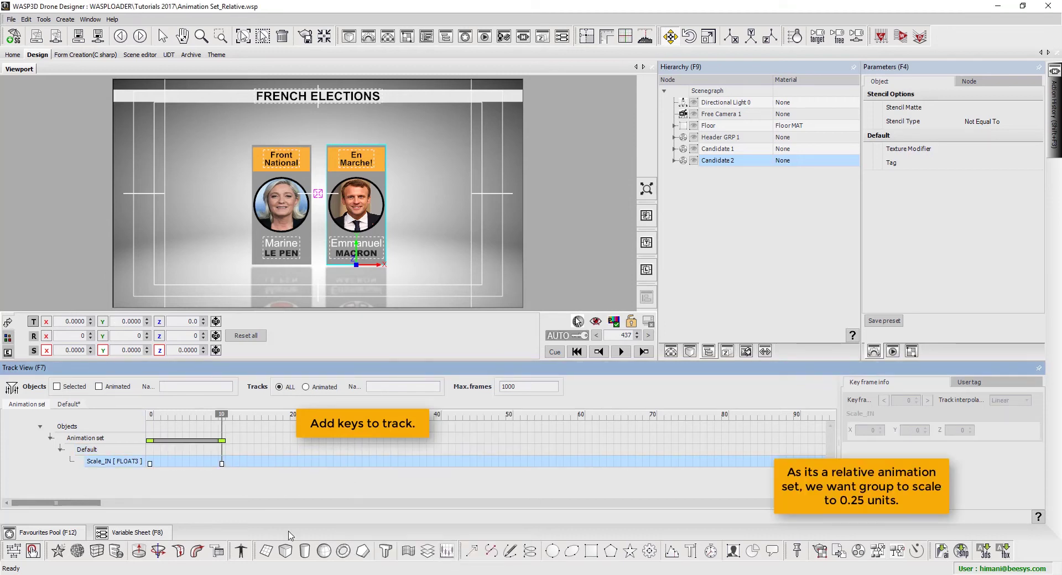
Set the frame 10 key of Scale_IN to 0.25 for X, Y and Z
click(150, 464)
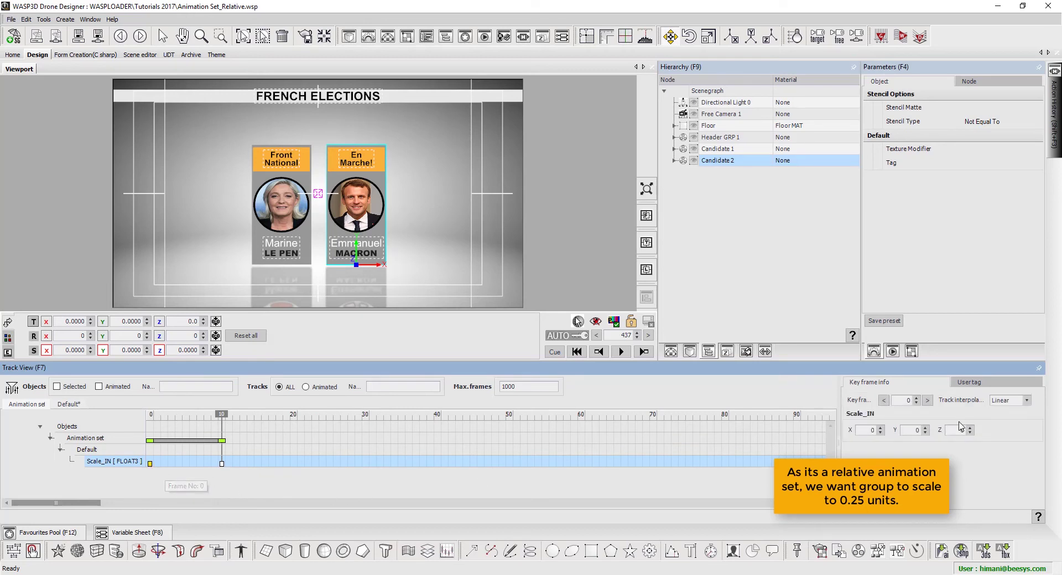
click(929, 401)
double_click(872, 431)
double_click(913, 431)
double_click(961, 430)
Add a Forward control at frame 10 of Scale_IN with a Stop AnimSet action on Self for Scale_IN, with retain transform enabled
click(221, 463)
right_click(223, 464)
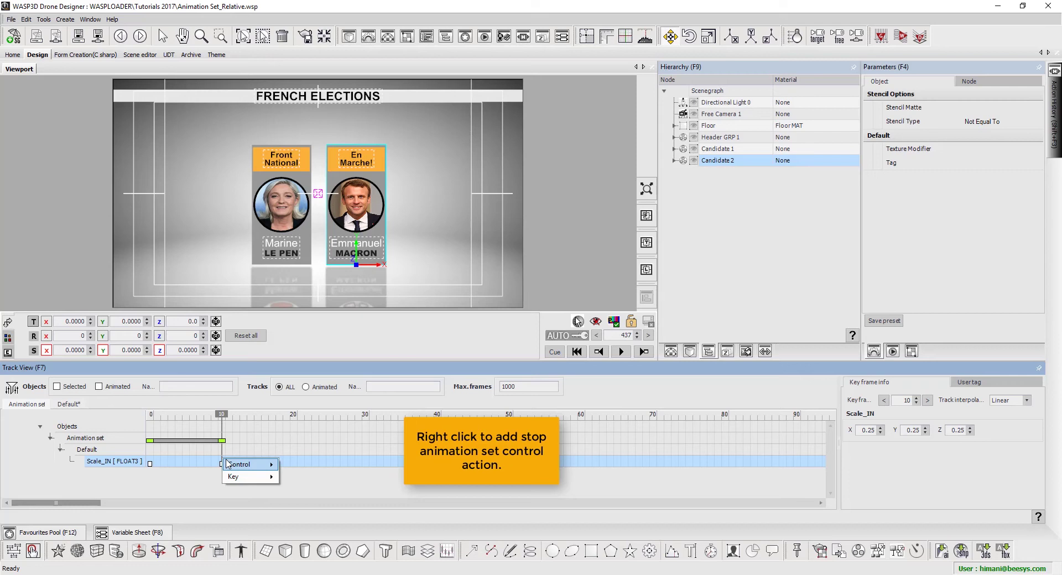
mouse_move(227, 463)
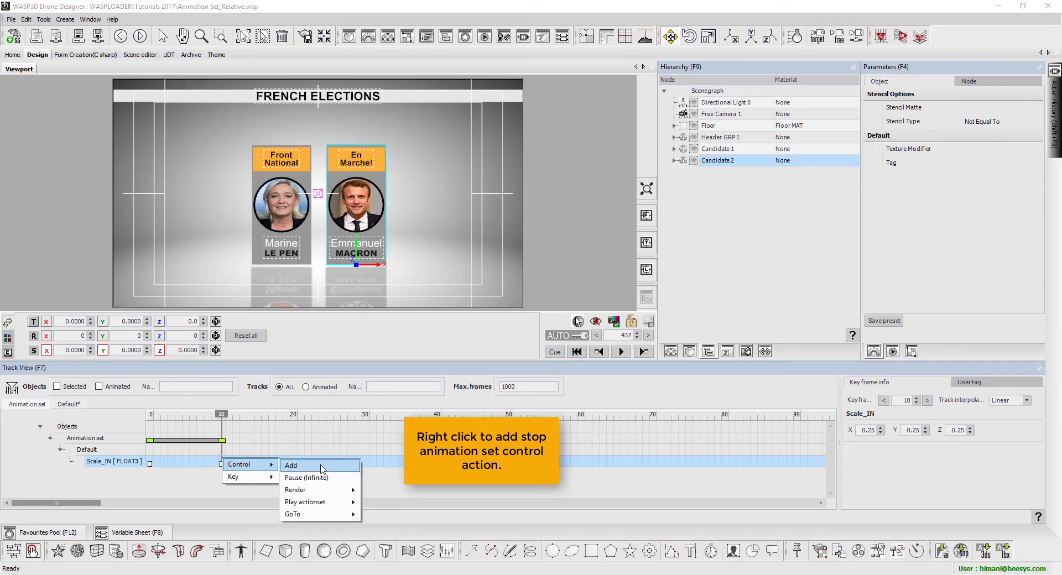
click(307, 465)
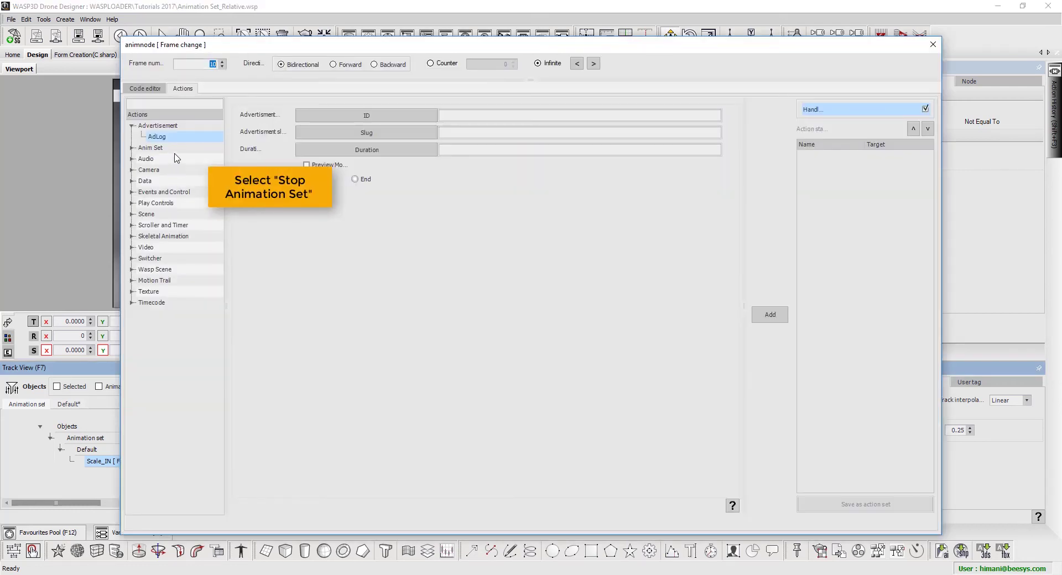
double_click(176, 149)
click(175, 170)
click(345, 66)
click(332, 287)
click(333, 255)
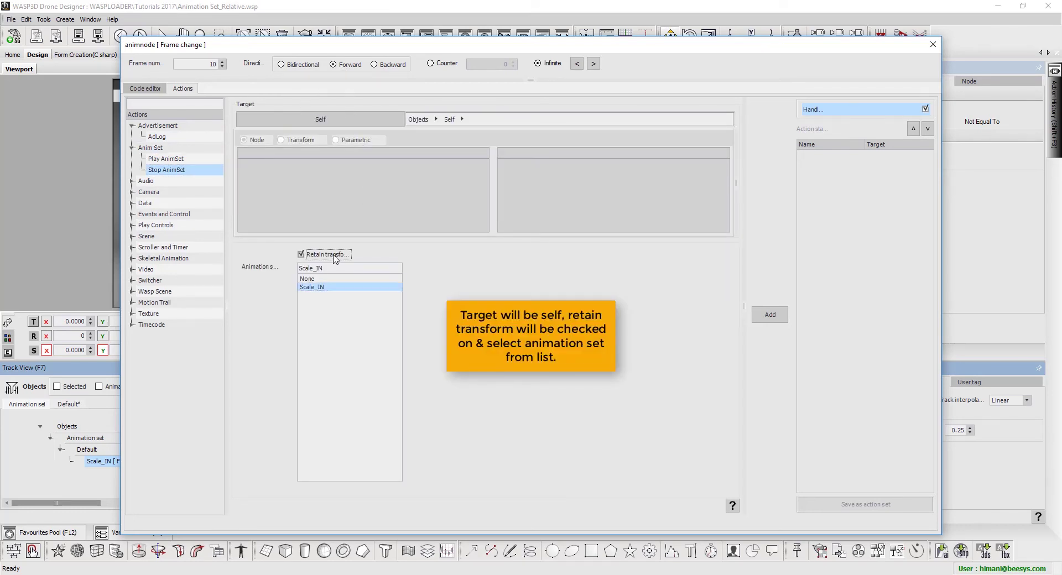
click(769, 315)
click(769, 315)
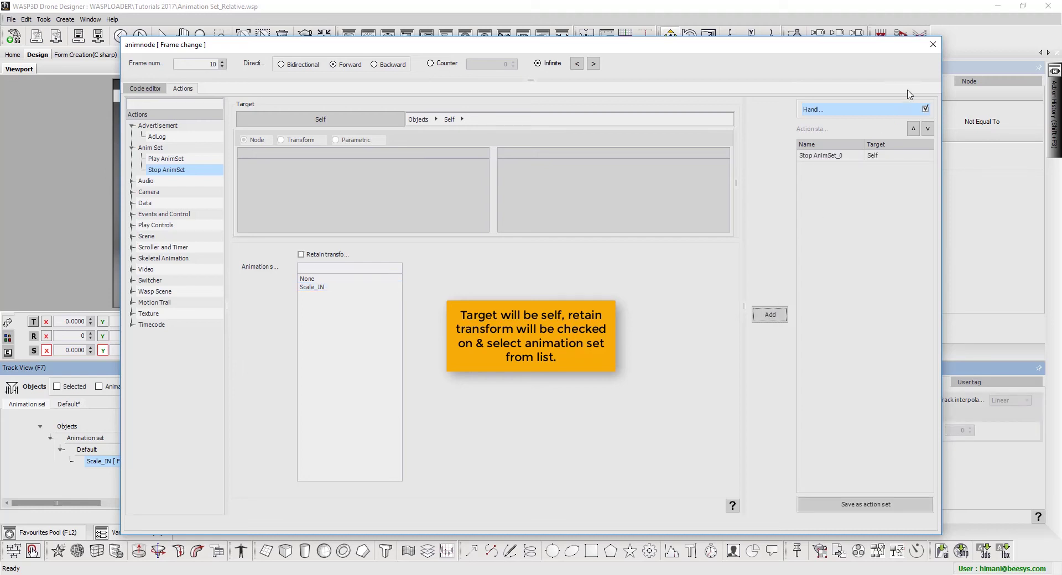
click(934, 45)
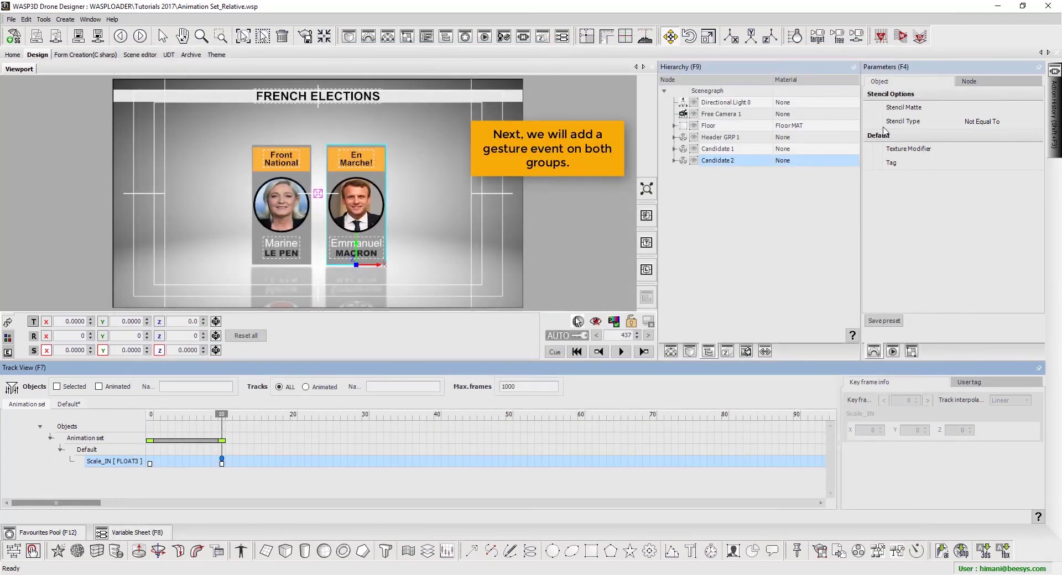
Open the Candidate 1 group's On Gesture event with the Tap gesture chosen
click(717, 149)
right_click(731, 150)
mouse_move(774, 241)
click(871, 244)
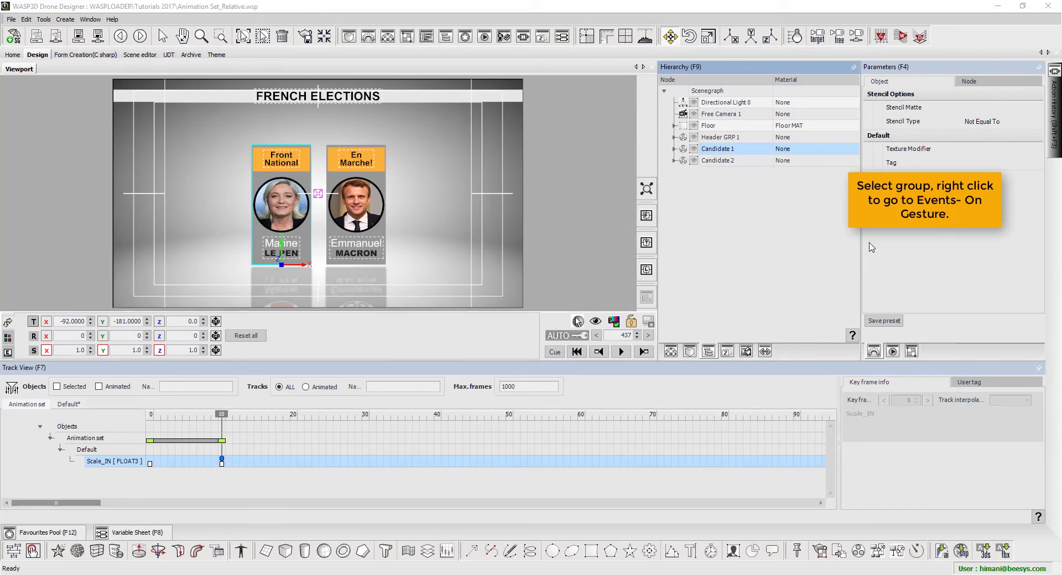
click(141, 105)
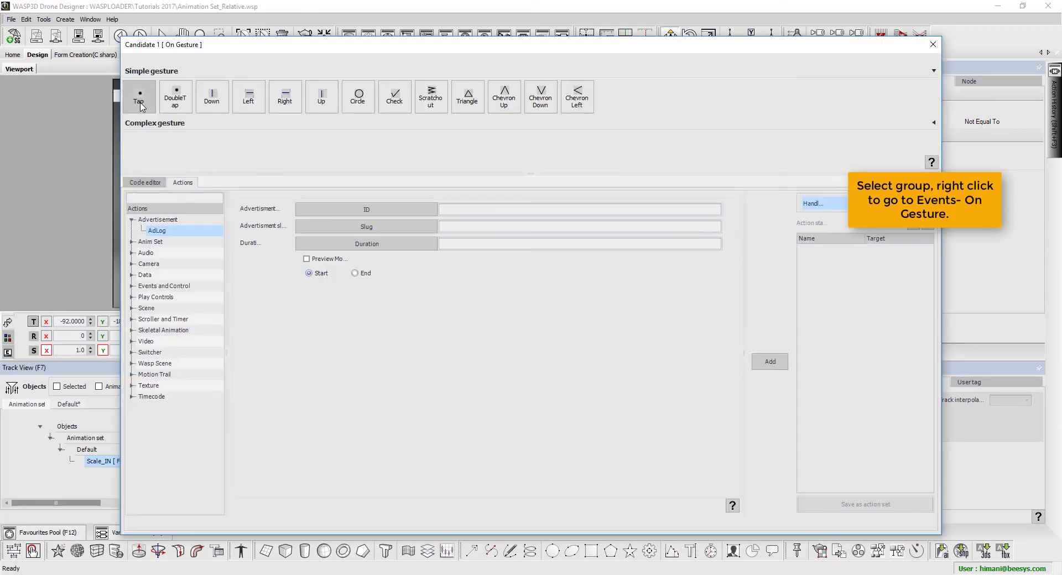
Add a Play AnimSet action to the Tap gesture, targeting the group's own Scale transform with the Scale_IN animation set
click(161, 242)
double_click(161, 242)
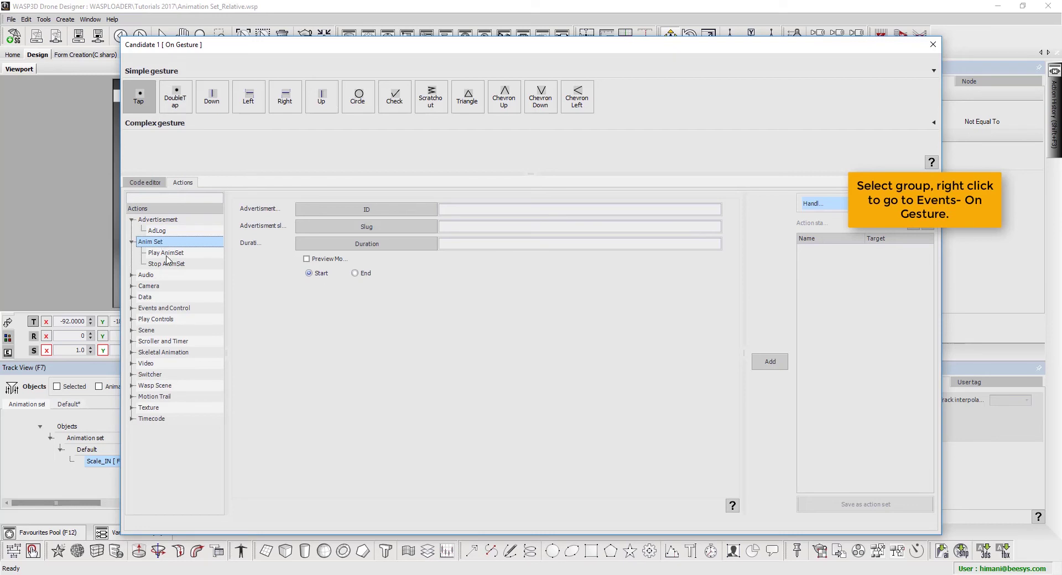
click(167, 253)
click(298, 234)
click(519, 266)
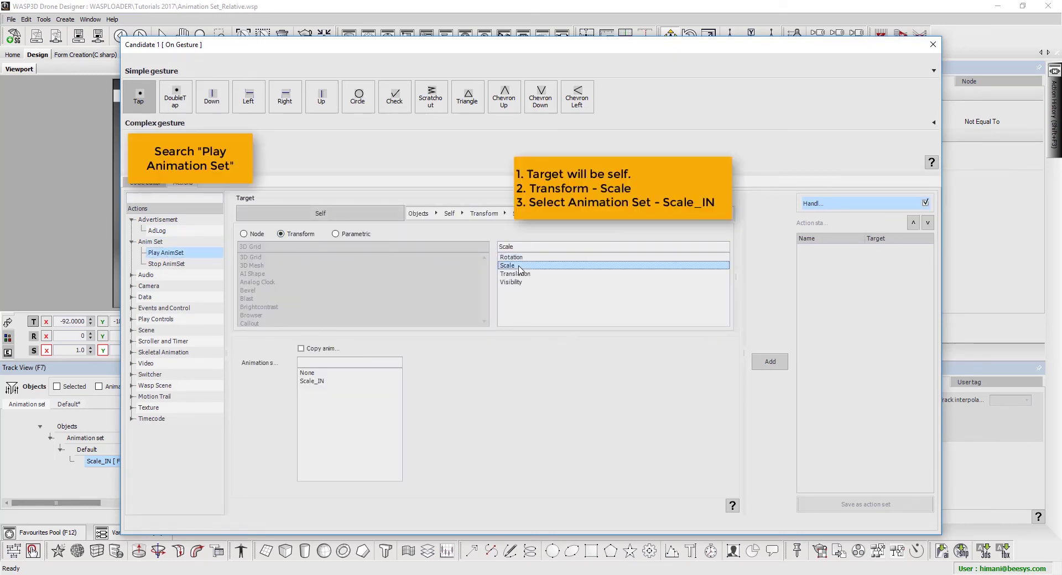
click(324, 381)
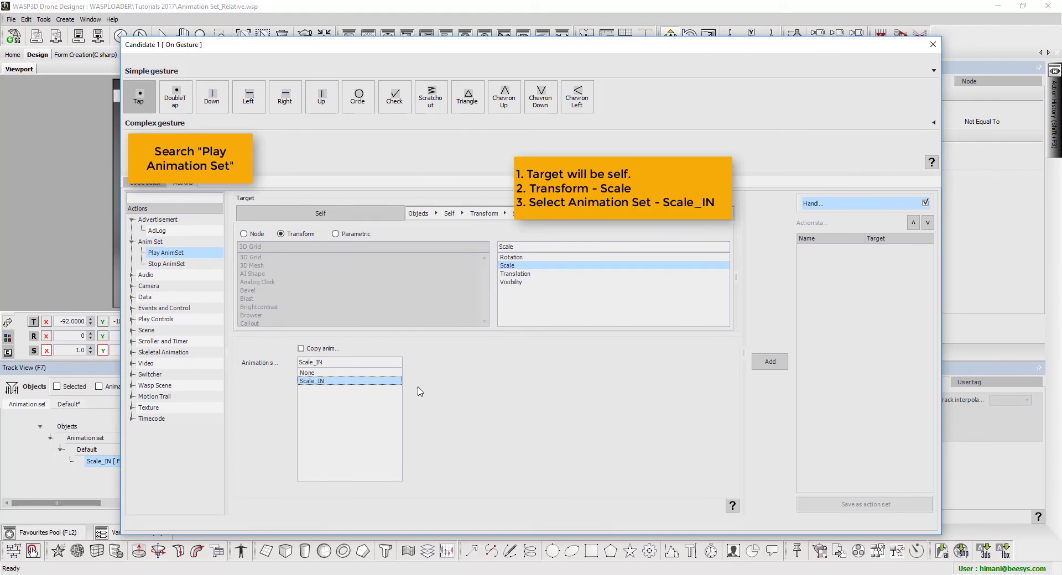
click(770, 362)
click(845, 252)
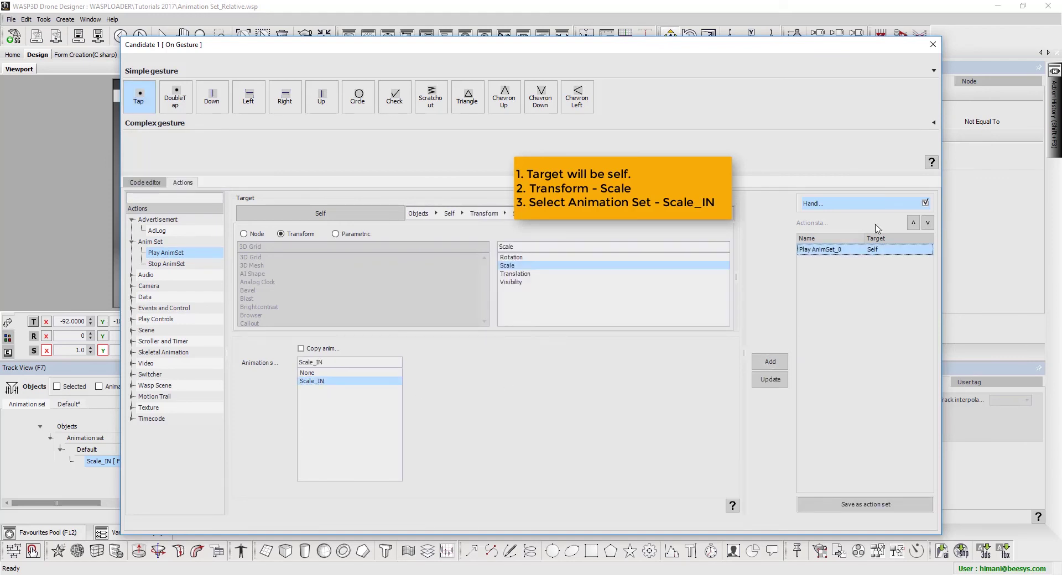
click(933, 45)
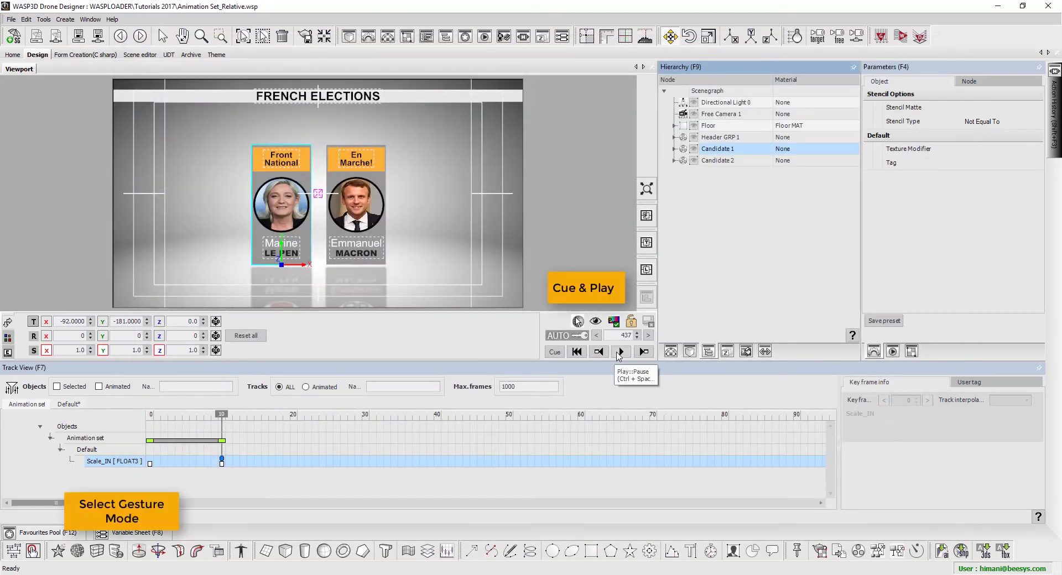
Turn on gesture mode, play the scene and tap the Candidate 1 group repeatedly to test the relative scaling
click(32, 553)
click(621, 351)
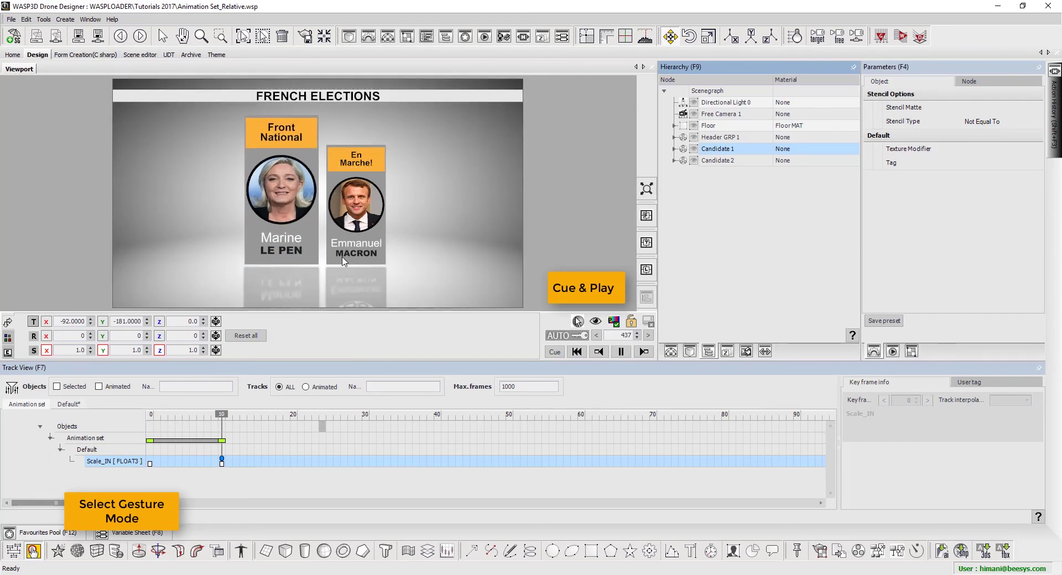
click(282, 210)
click(297, 221)
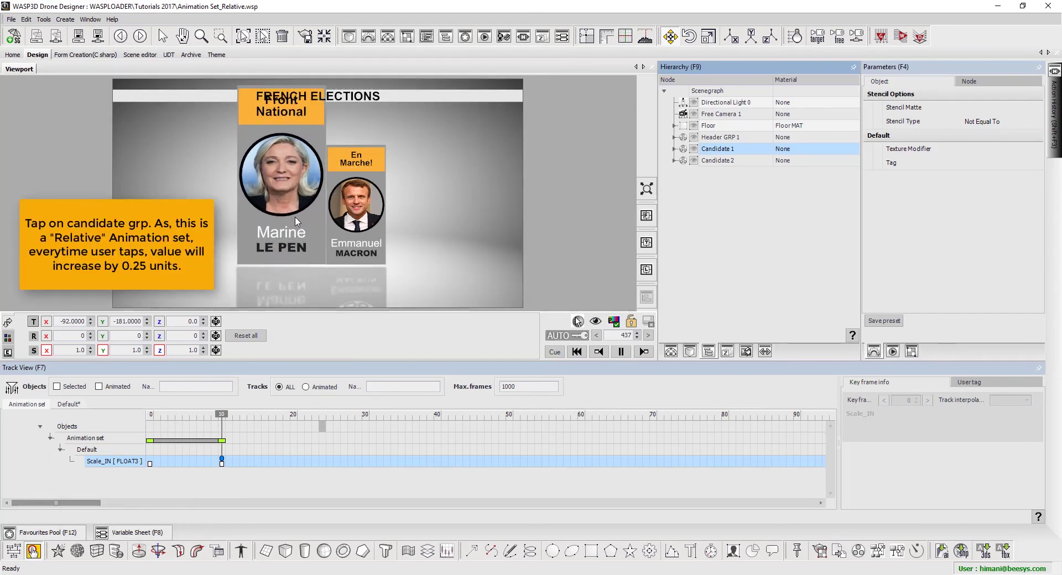
Tap the Candidate 1 group once more in the playing scene to test the relative scale-up
click(297, 221)
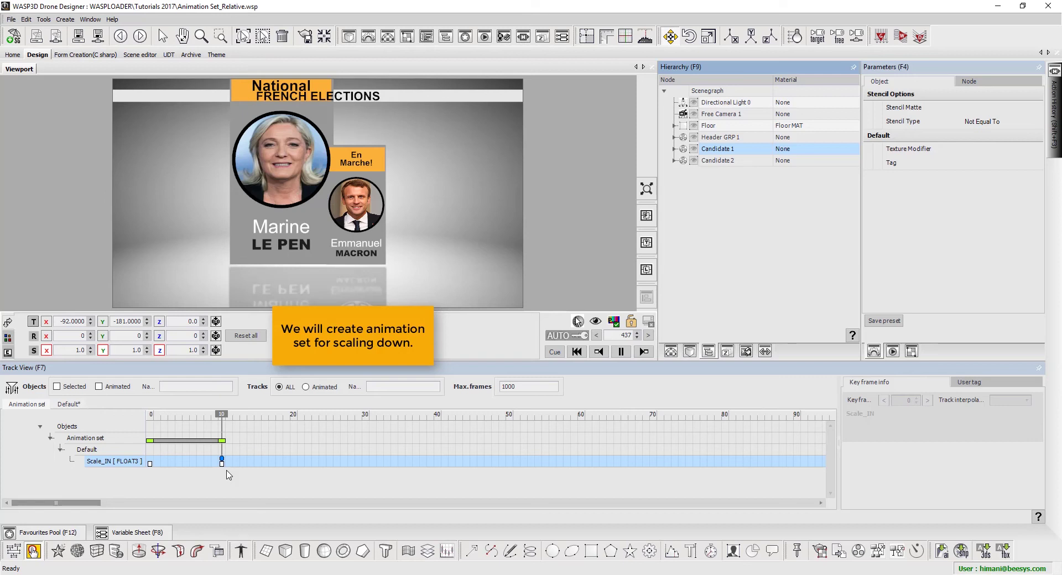
Create a relative FLOAT3 animation track named Scale_Out in the Default animation set
right_click(108, 466)
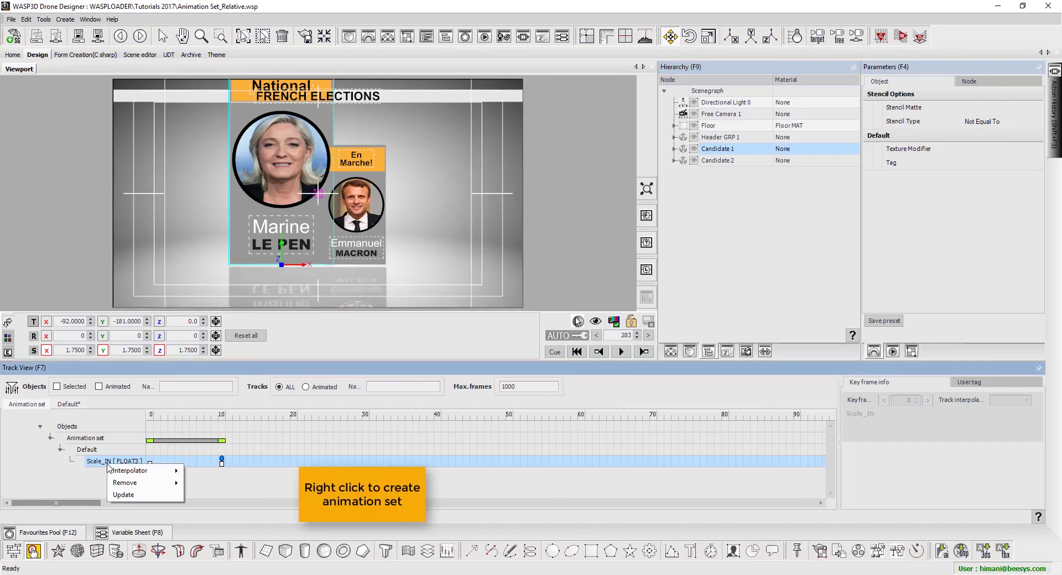
mouse_move(138, 472)
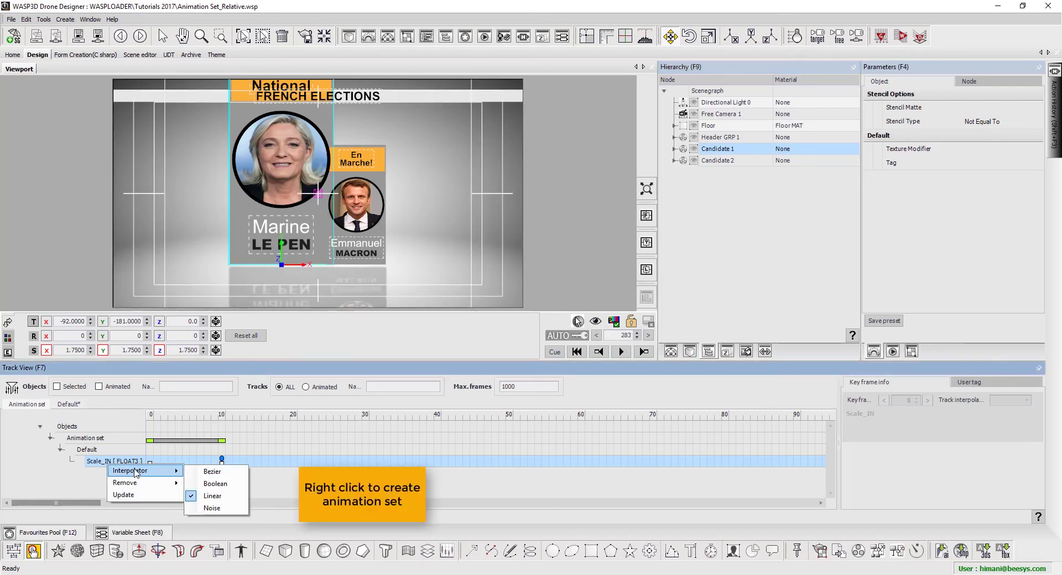
right_click(91, 450)
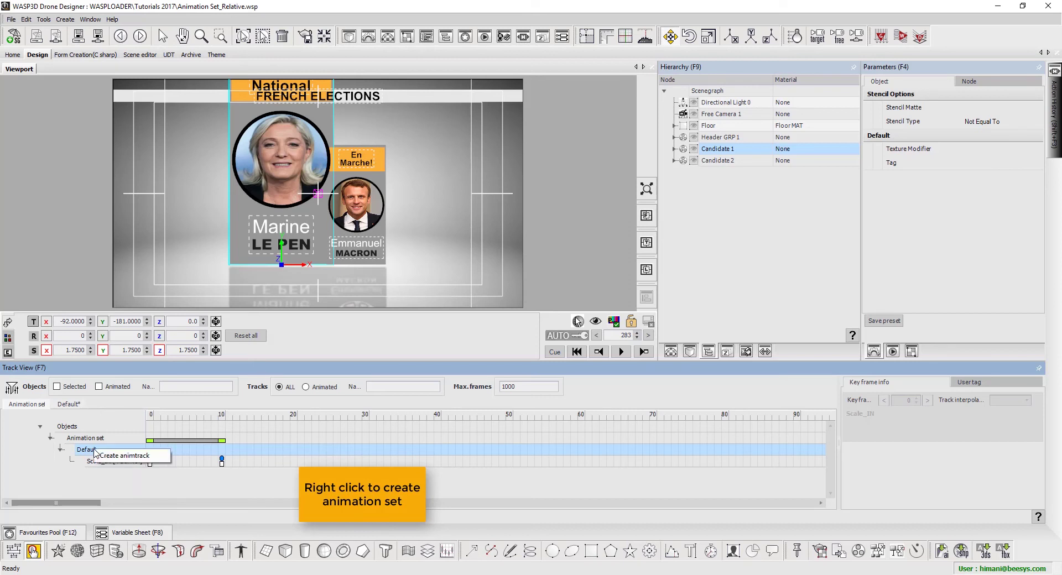
click(130, 458)
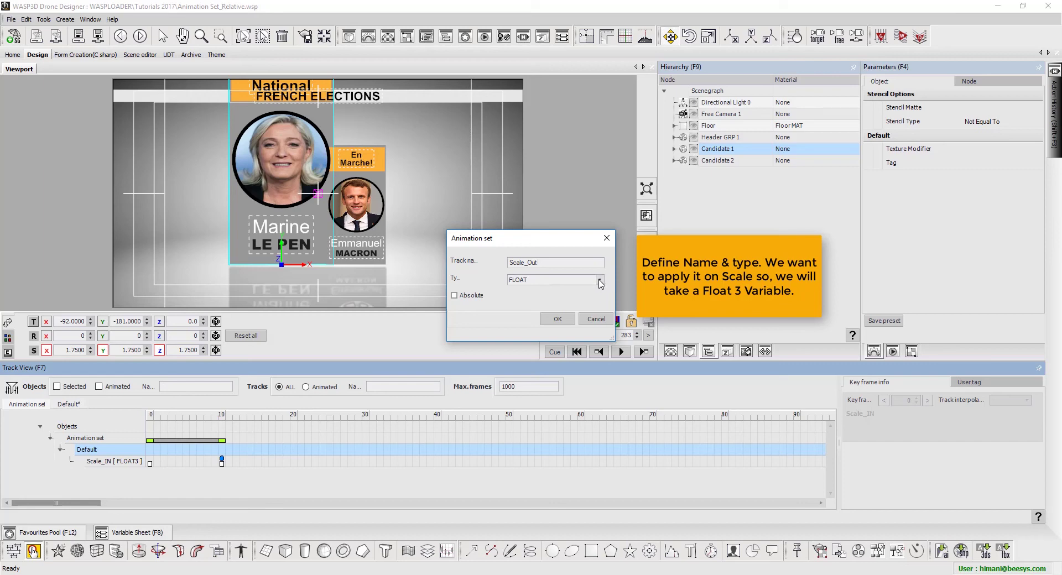
click(599, 279)
click(579, 303)
click(557, 319)
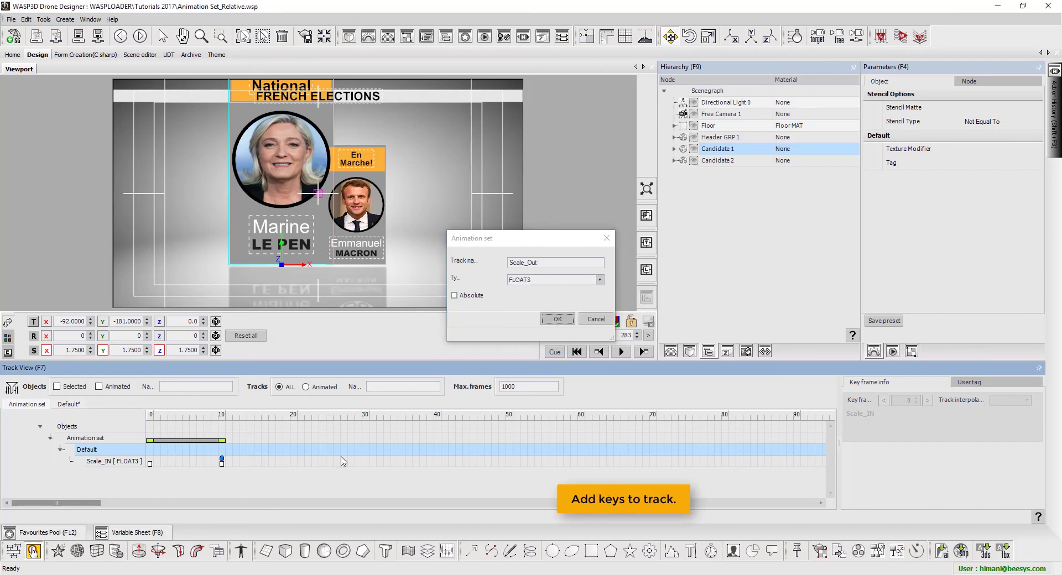
Add a key at frame 10 of the Scale_Out track with X, Y and Z at 0
click(223, 475)
right_click(224, 475)
mouse_move(244, 493)
mouse_move(309, 498)
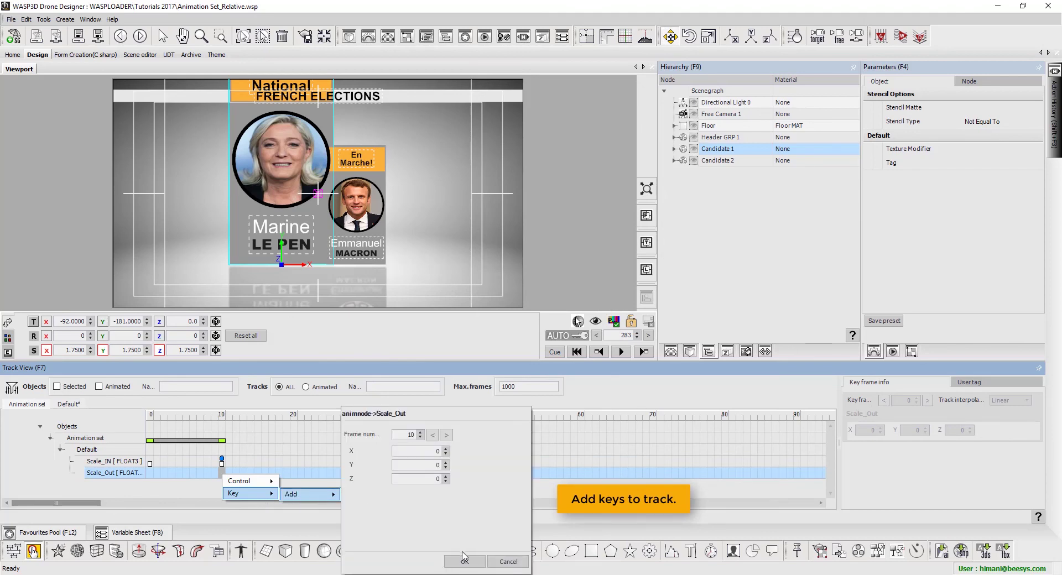
click(464, 558)
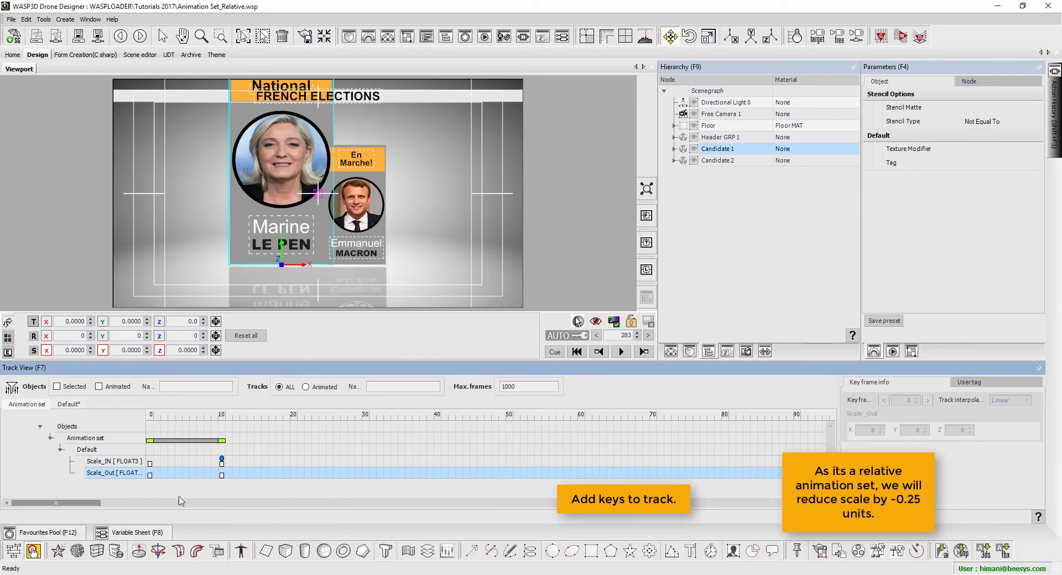
Set the X, Y and Z values of the Scale_Out key at frame 10 to -0.25
click(150, 475)
click(222, 475)
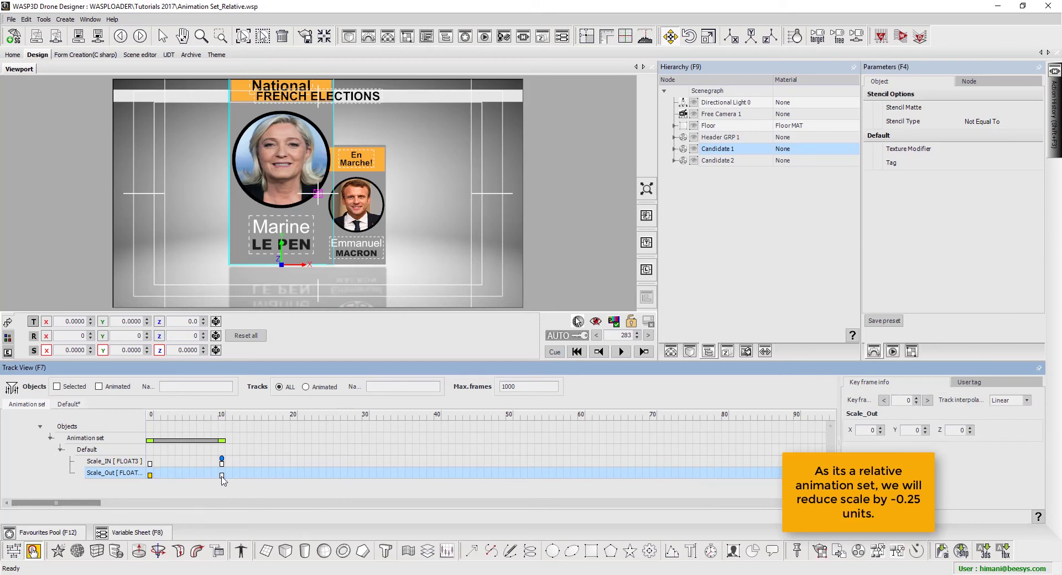
double_click(872, 431)
text(-0.25)
key(Tab)
key(Tab)
text(-0.)
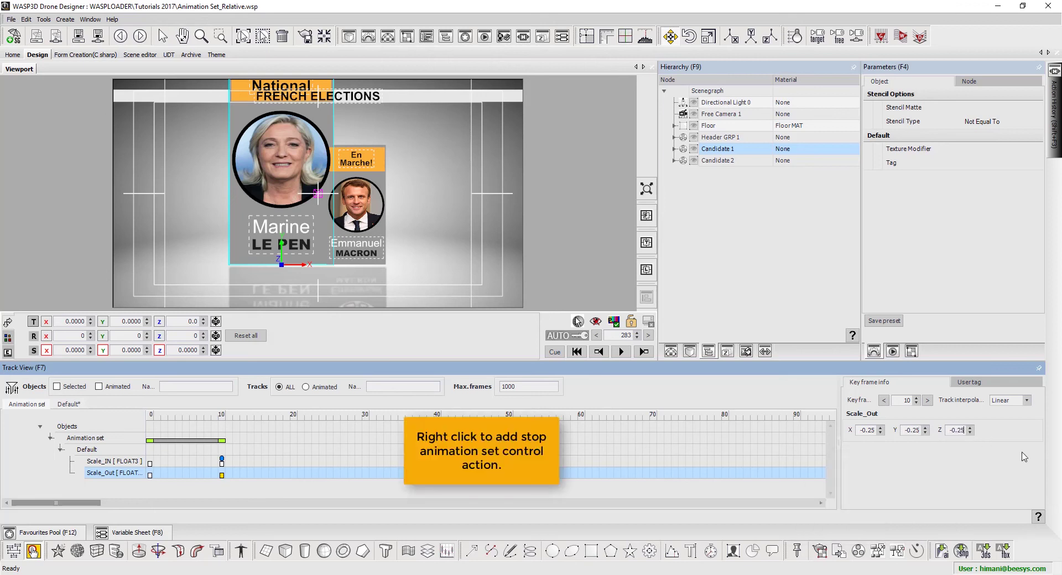
Add a Bidirectional control at frame 10 of Scale_Out with a Stop AnimSet action on Self for Scale_Out, with retain transform enabled
click(229, 474)
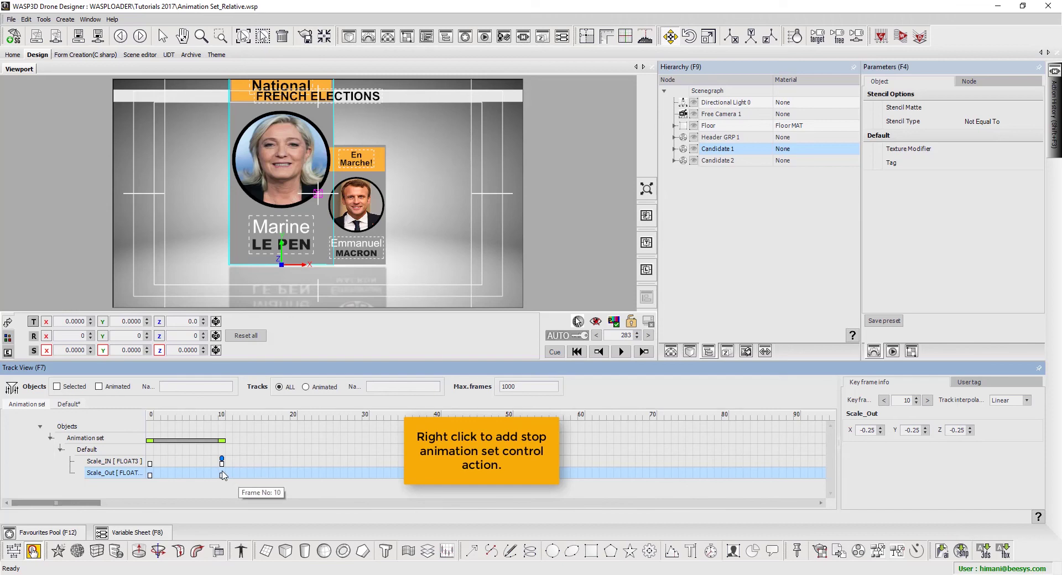
right_click(223, 471)
mouse_move(242, 485)
click(309, 479)
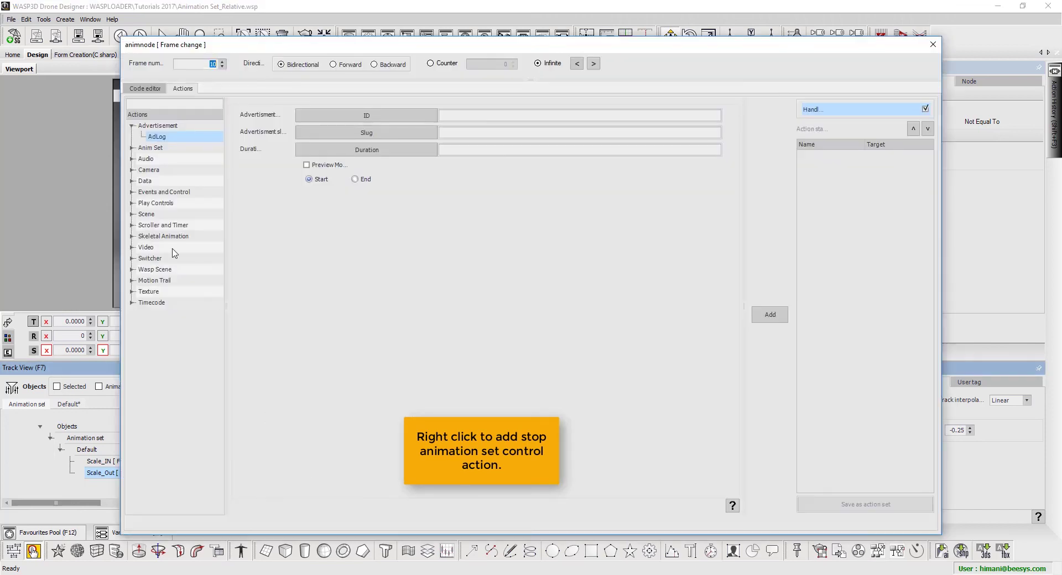
double_click(166, 149)
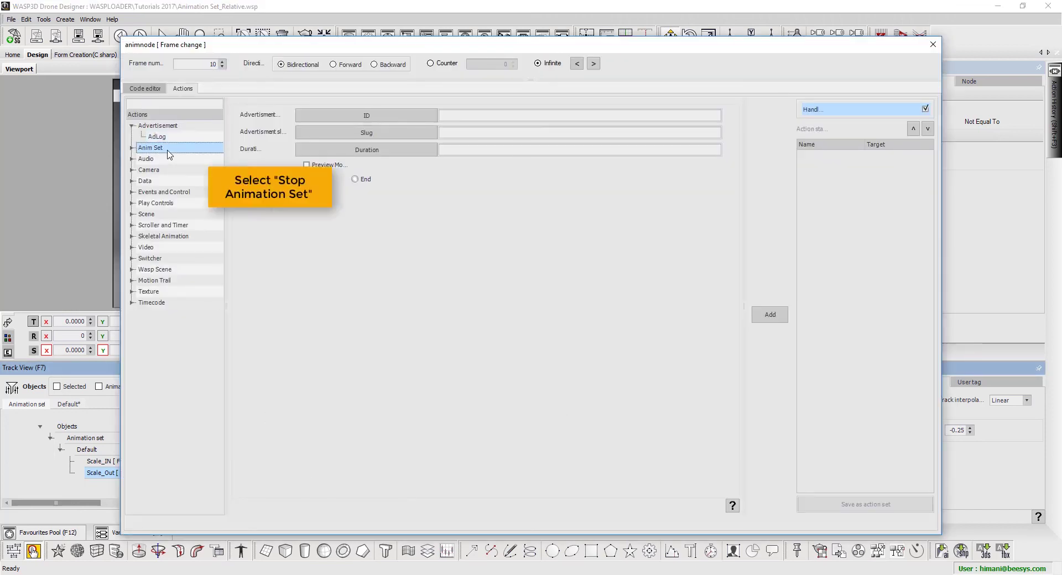
click(171, 169)
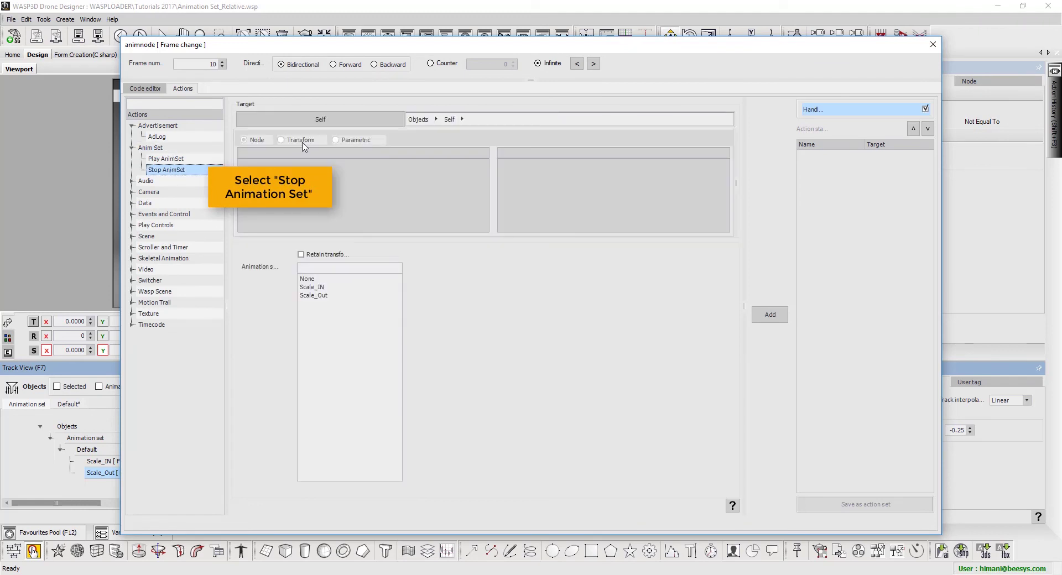
click(332, 255)
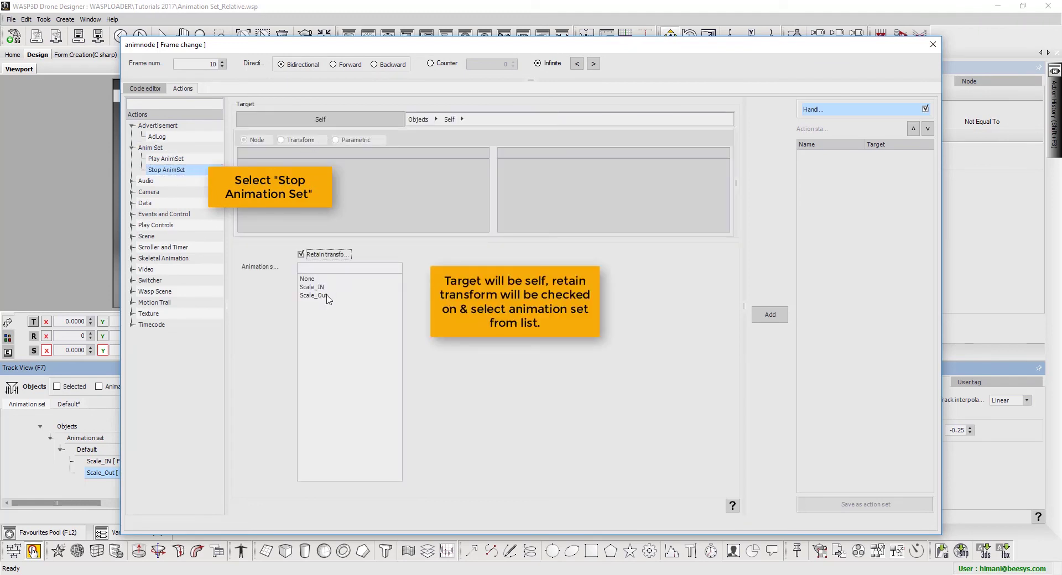
click(328, 297)
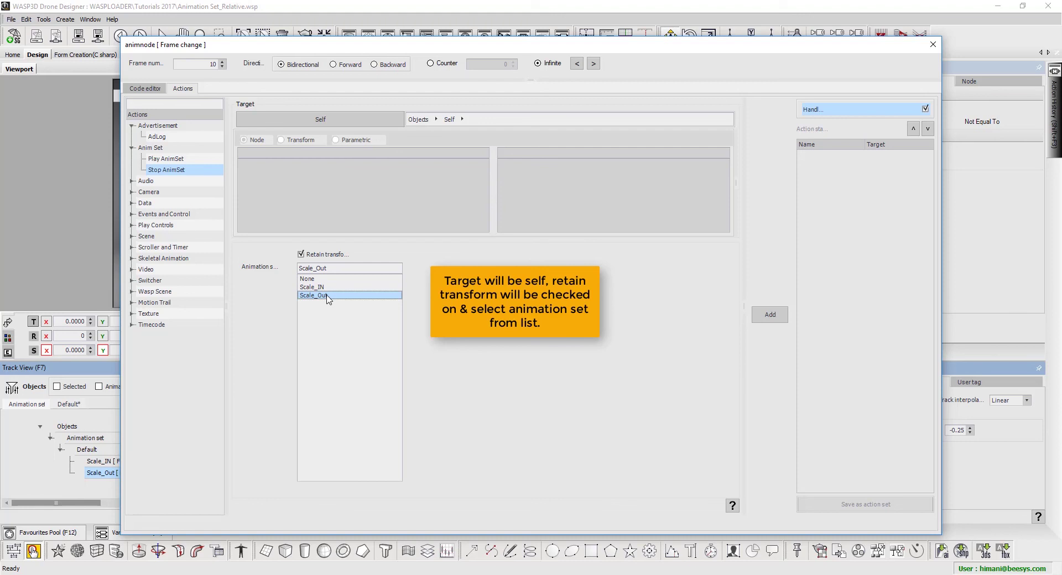
click(769, 314)
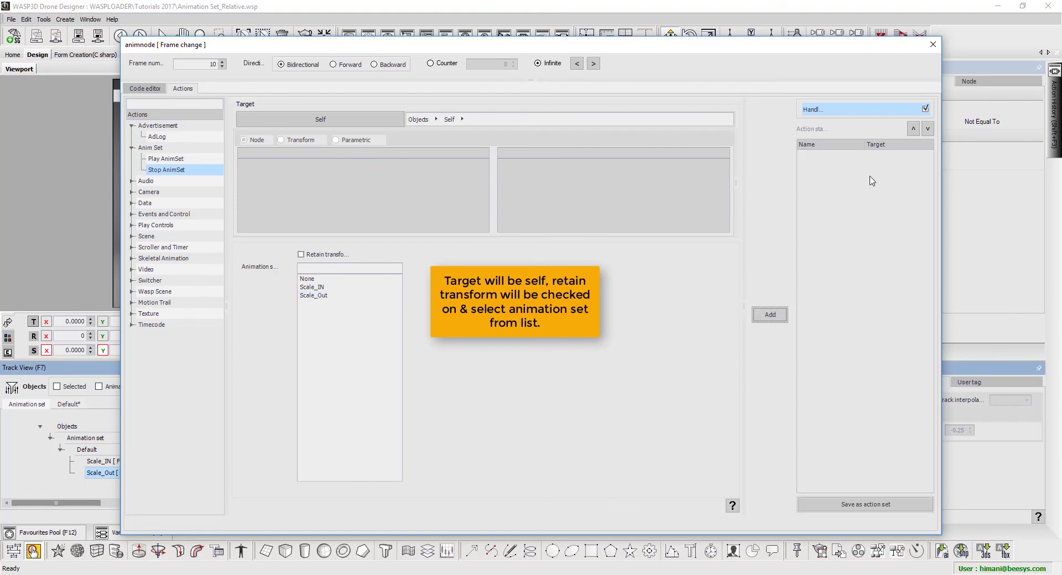
click(933, 44)
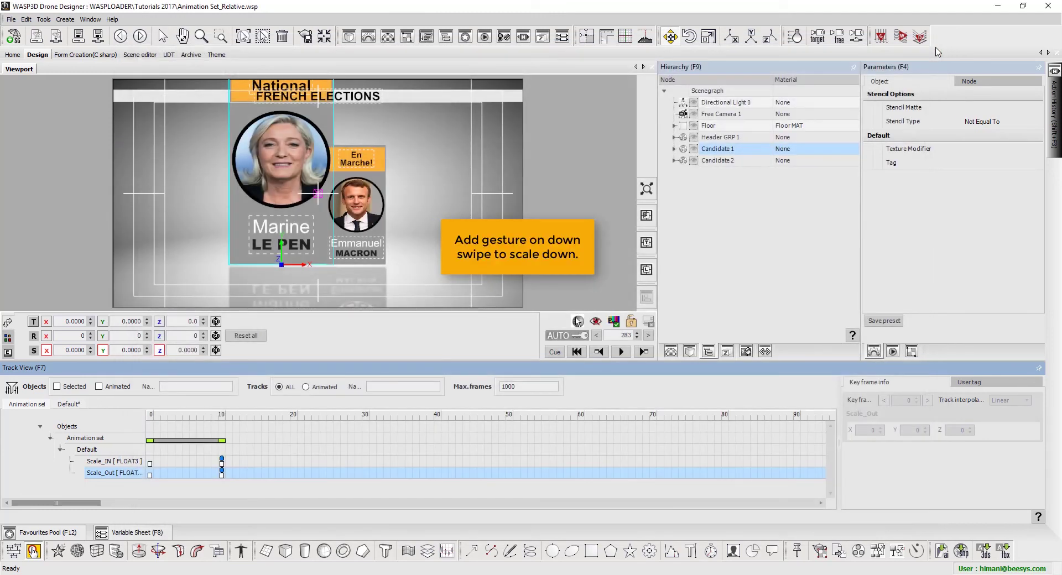
Open the Candidate 1 group's On Gesture event with the Down gesture chosen
click(745, 151)
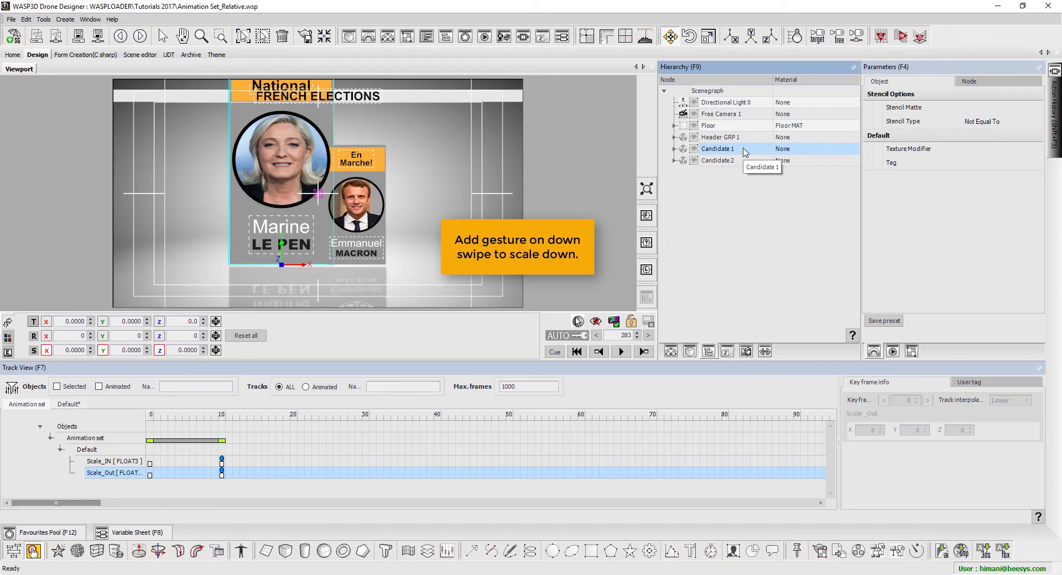
mouse_move(772, 242)
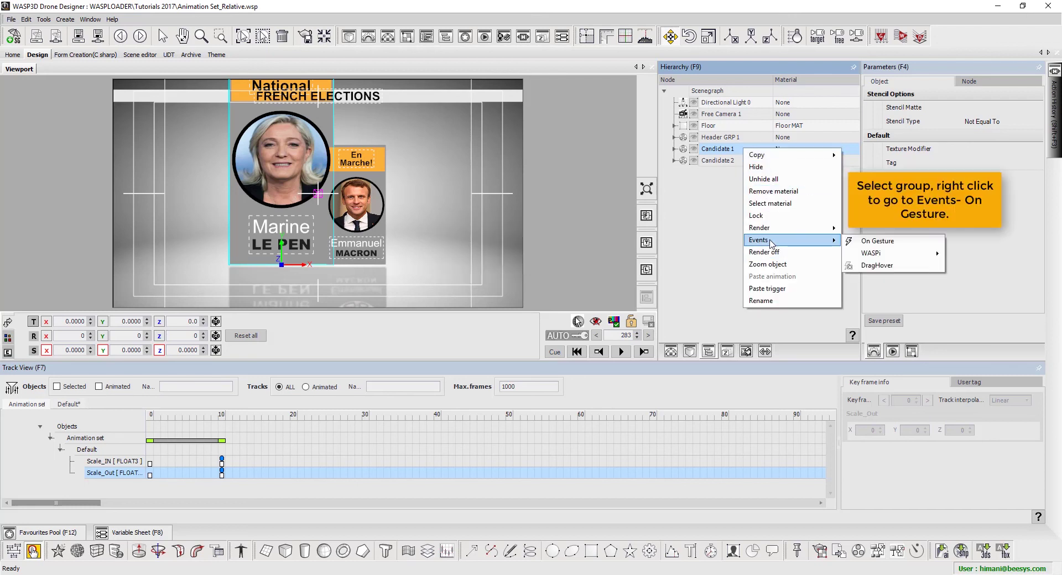
click(886, 246)
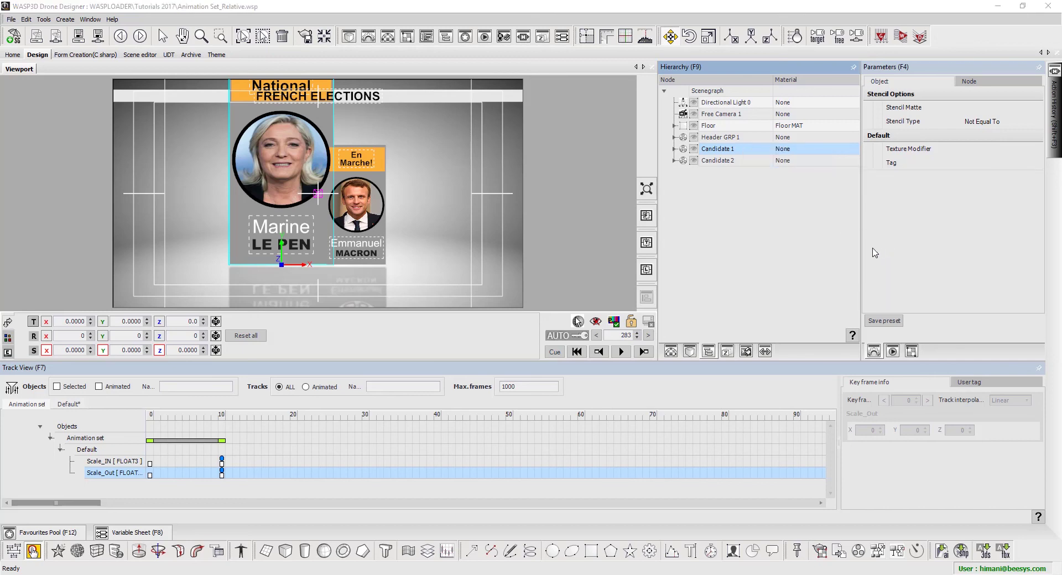
click(213, 105)
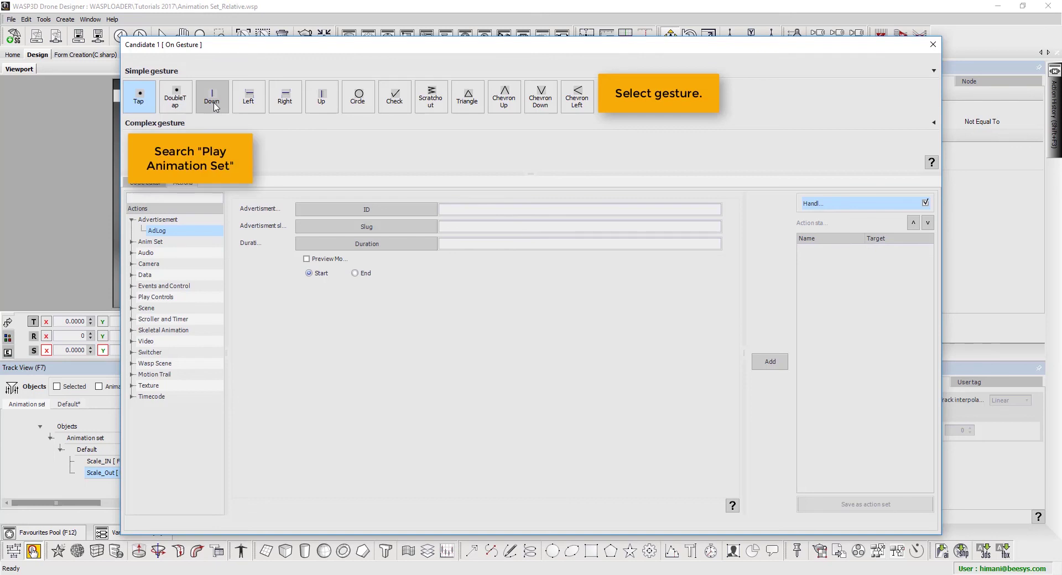
Add a Play AnimSet action to the Down gesture, targeting the group's own Scale transform with the Scale_Out animation set
click(184, 245)
double_click(185, 247)
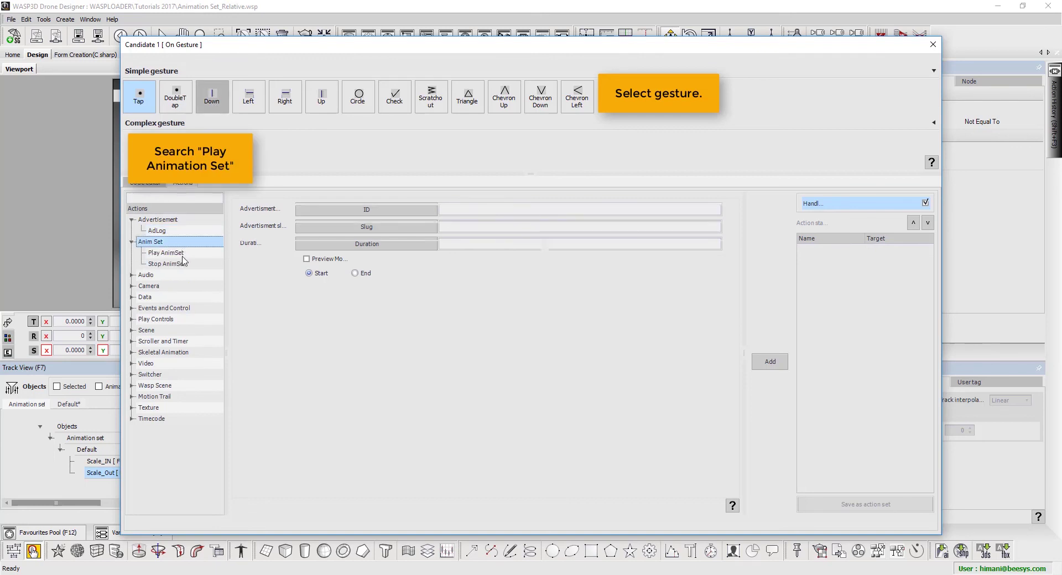
click(184, 253)
click(302, 234)
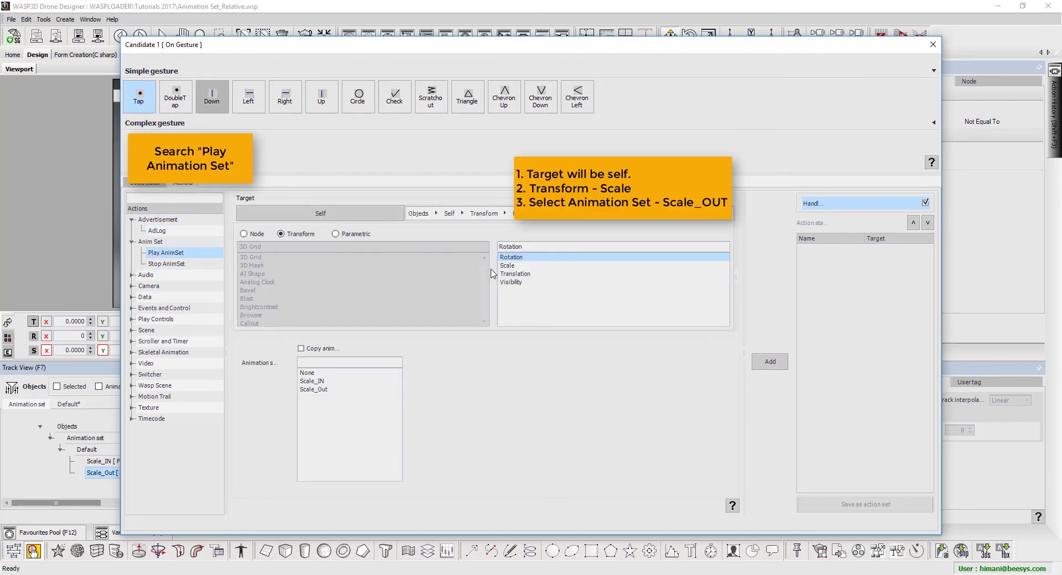
click(516, 266)
click(353, 390)
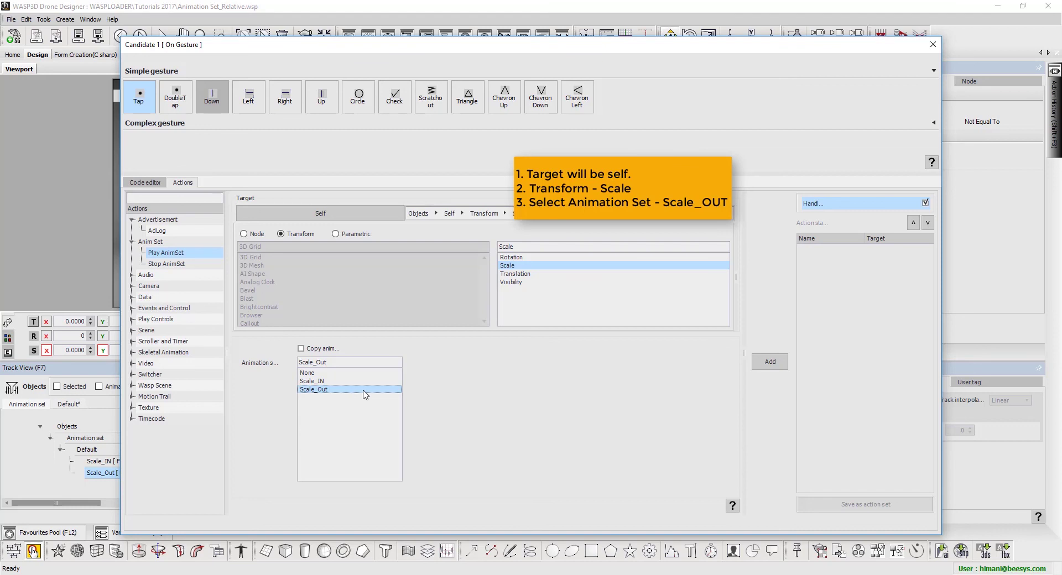
click(770, 362)
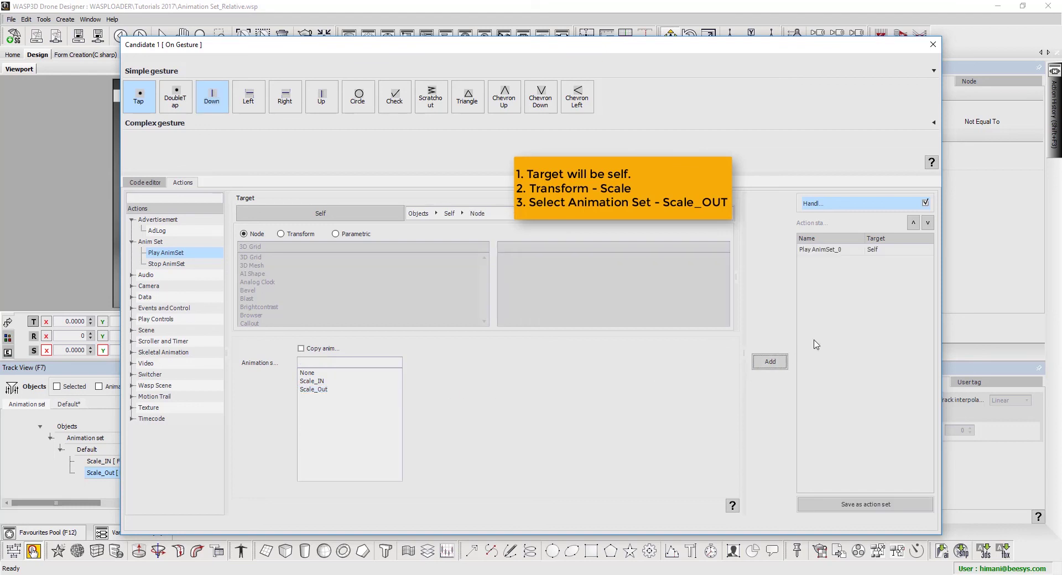
click(933, 44)
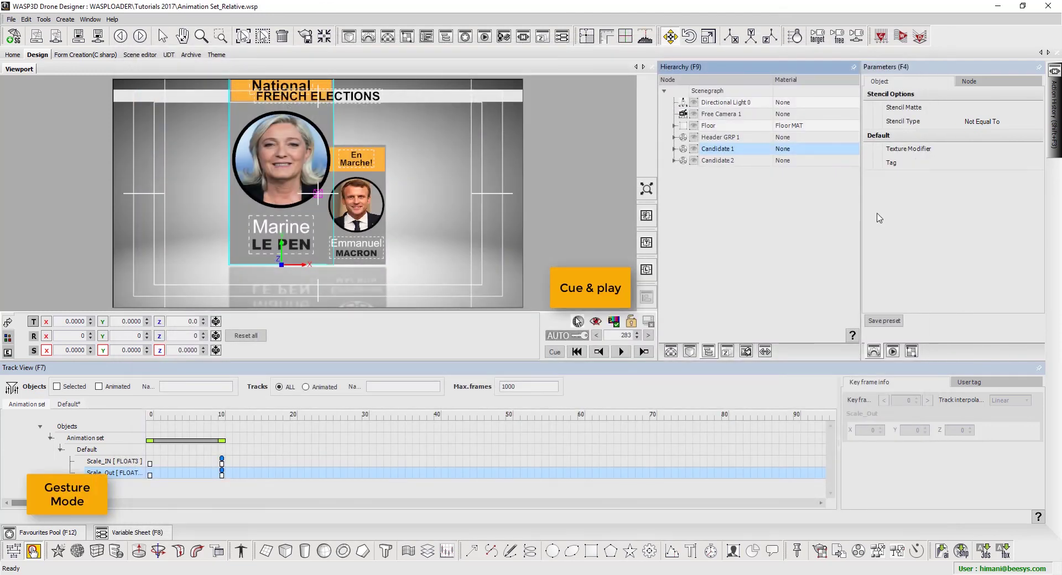
Play the scene and swipe down on the Candidate 1 group to test the relative scaling down
click(622, 352)
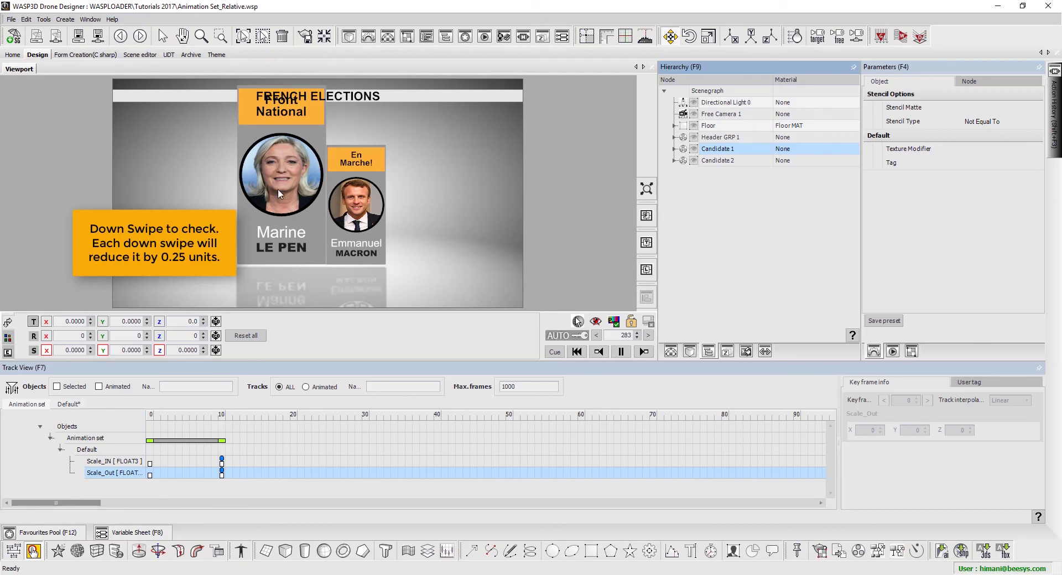
drag(288, 165, 278, 223)
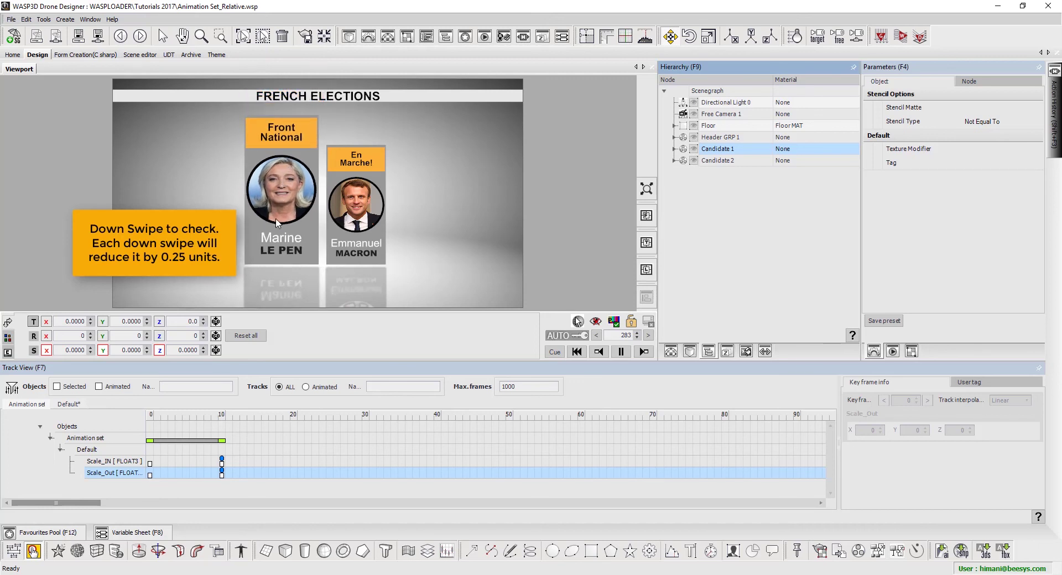
Copy the triggers from the Candidate 1 group and paste them onto the Candidate 2 group
right_click(712, 154)
mouse_move(719, 158)
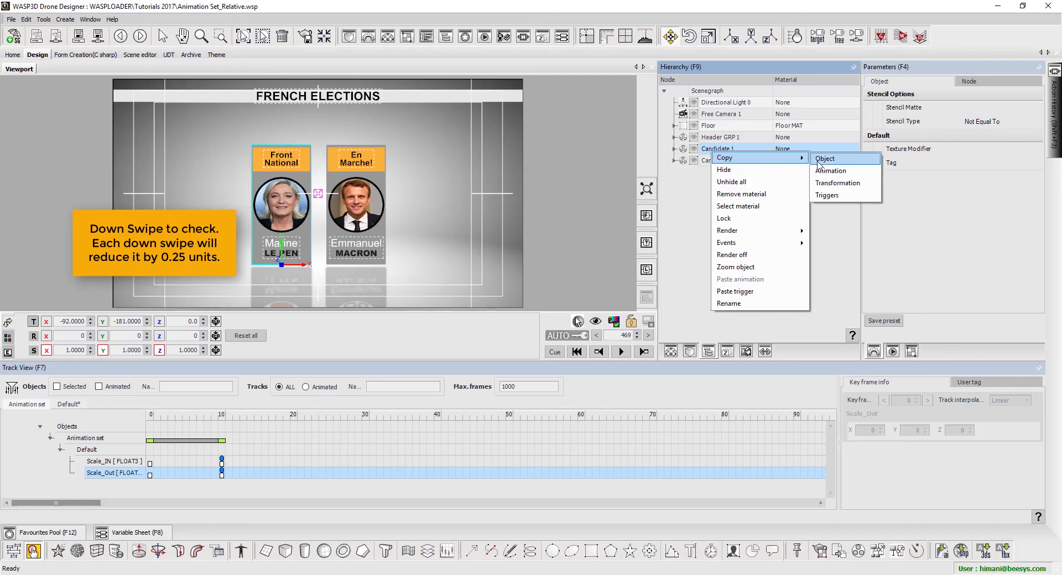
click(820, 196)
click(749, 161)
right_click(749, 164)
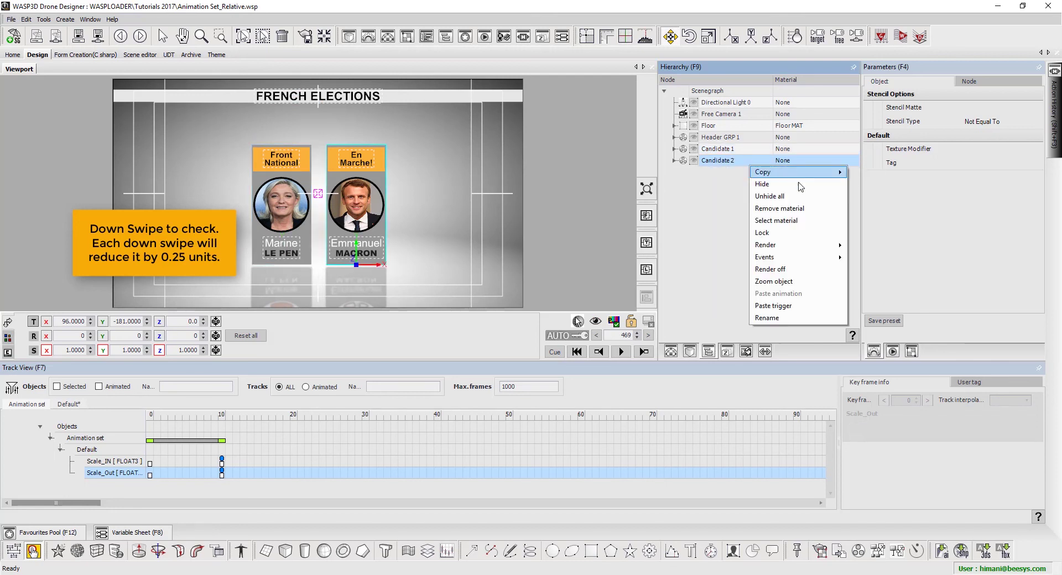
click(796, 308)
Play the scene and tap the Candidate 2 group to test its copied gesture triggers
click(621, 352)
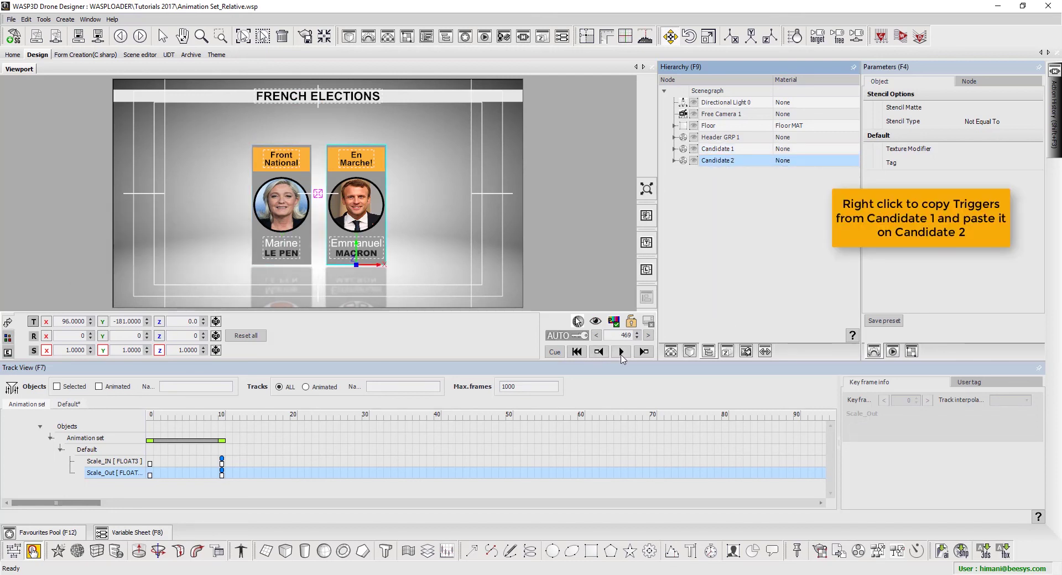
mouse_move(358, 200)
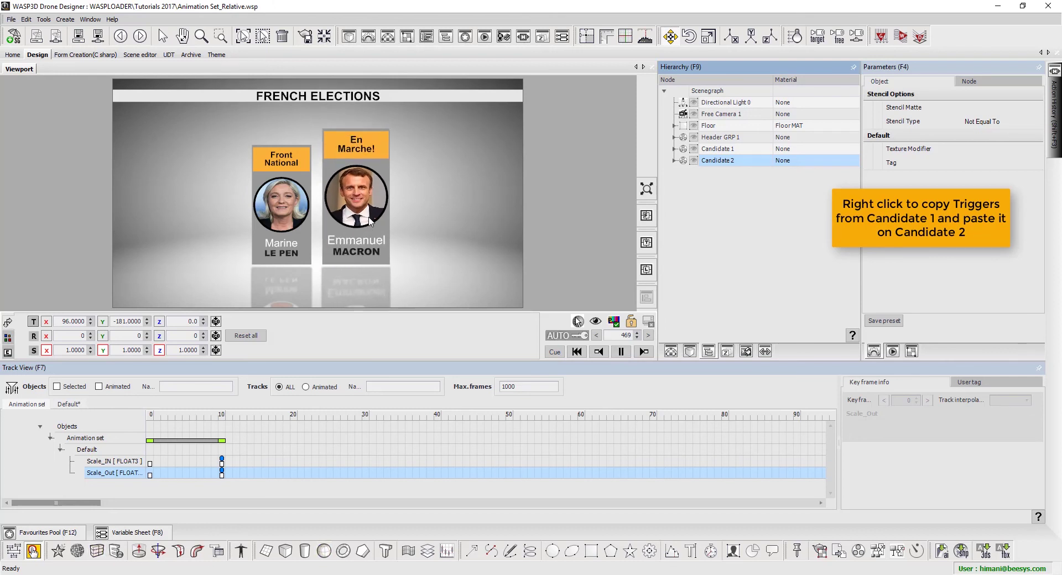